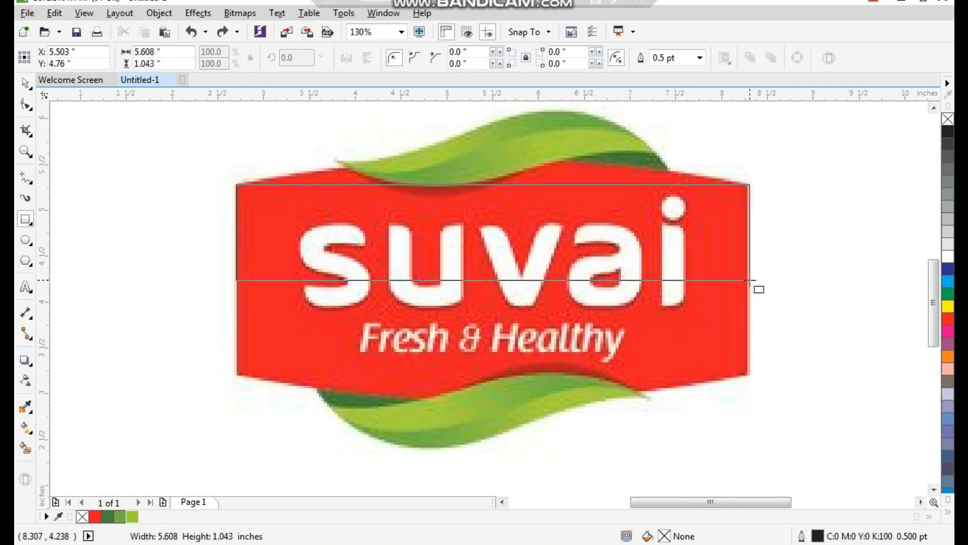
- Draw a rectangle about 5.58 by 0.97 inches over the red badge's upper half and convert it to curves
key("space")
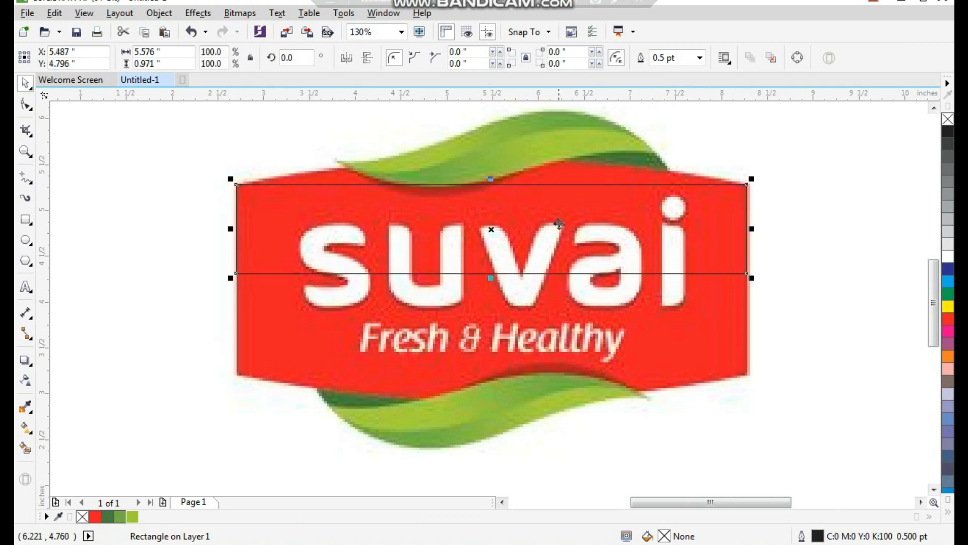
scroll(545, 227, "down", 2)
key("F2")
left_click_drag(378, 149, 714, 325)
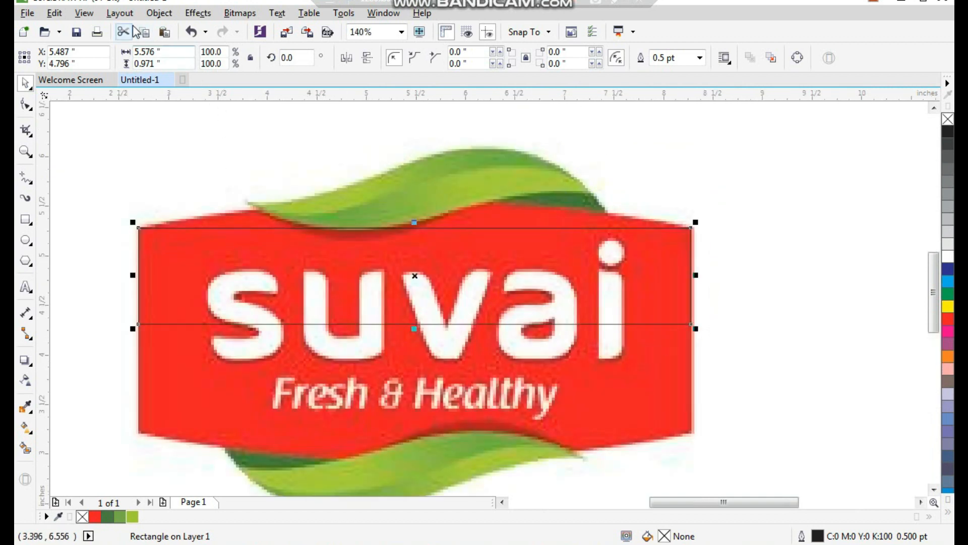
left_click(119, 13)
mouse_move(159, 13)
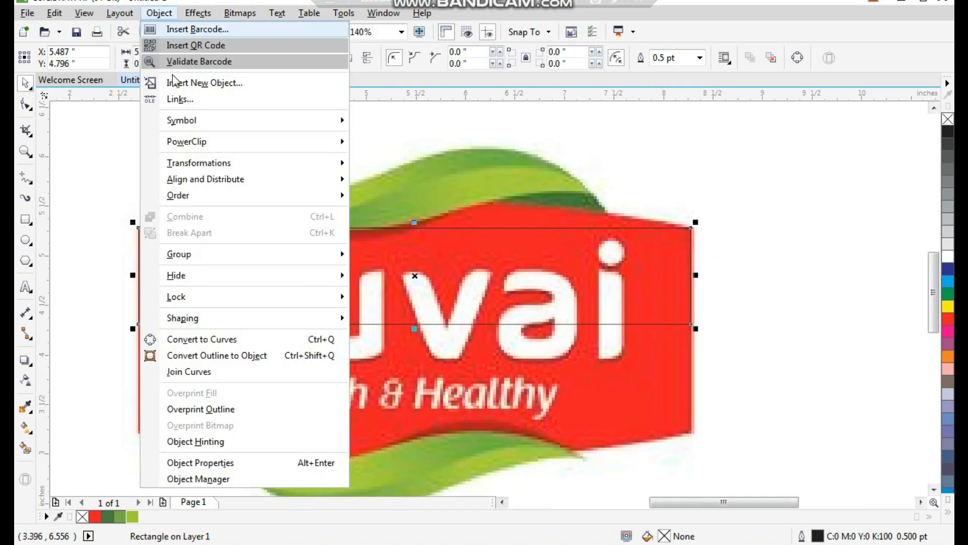
left_click(237, 340)
- Undo the accidental shift and set the converted rectangle's outline width to 3.0 pt
left_click_drag(480, 260, 504, 261)
key("ctrl+z")
left_click(478, 58)
left_click(454, 149)
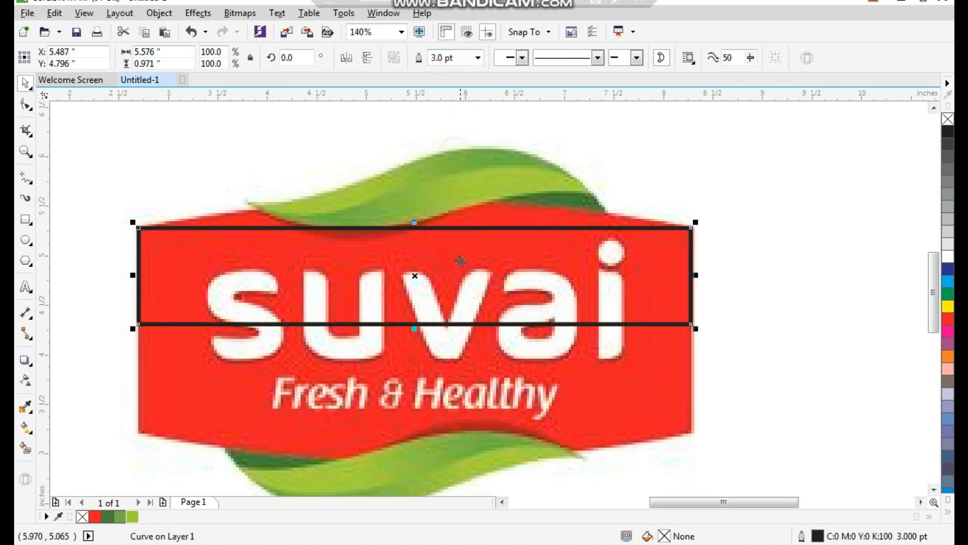
- Bend the rectangle's upper edge into an arc matching the curved top of the red badge
key("F10")
left_click_drag(113, 191, 633, 341)
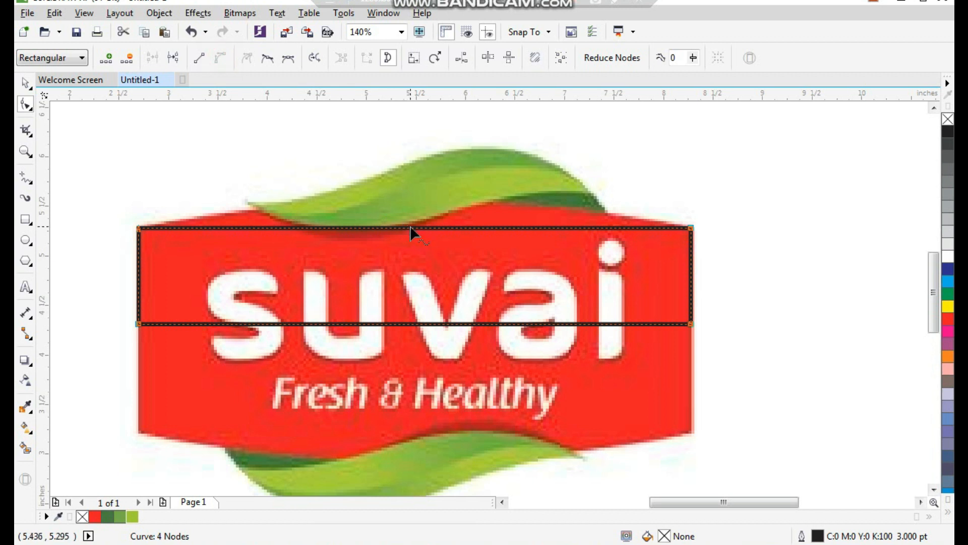
left_click_drag(410, 225, 410, 201)
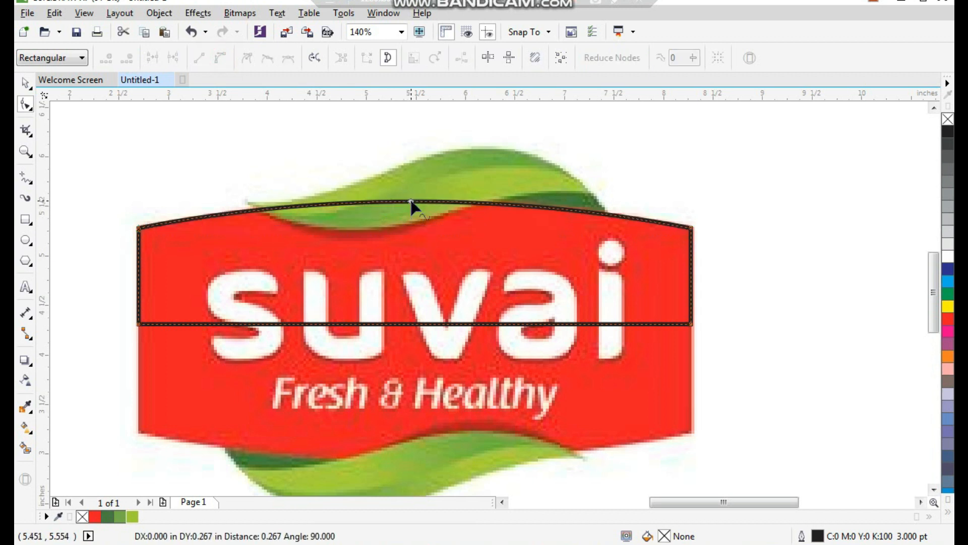
key("space")
- Trace the upper leaf with a closed four-node Bézier shape through its two tips, its crest and the red badge's high point
left_click(629, 178)
key("F2")
left_click_drag(666, 122, 171, 322)
left_click(33, 185)
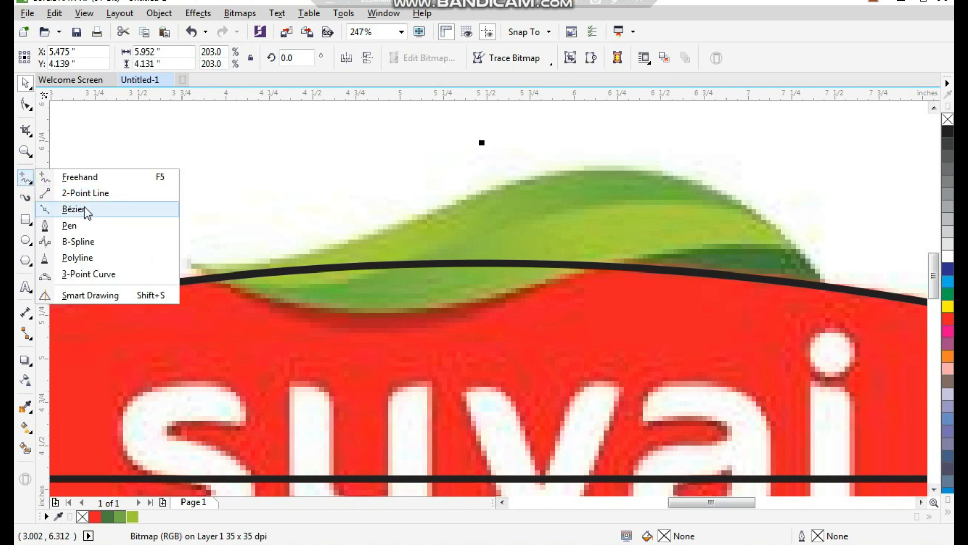
left_click(85, 208)
scroll(784, 347, "down", 1)
key("F2")
left_click_drag(424, 202, 817, 327)
left_click(821, 317)
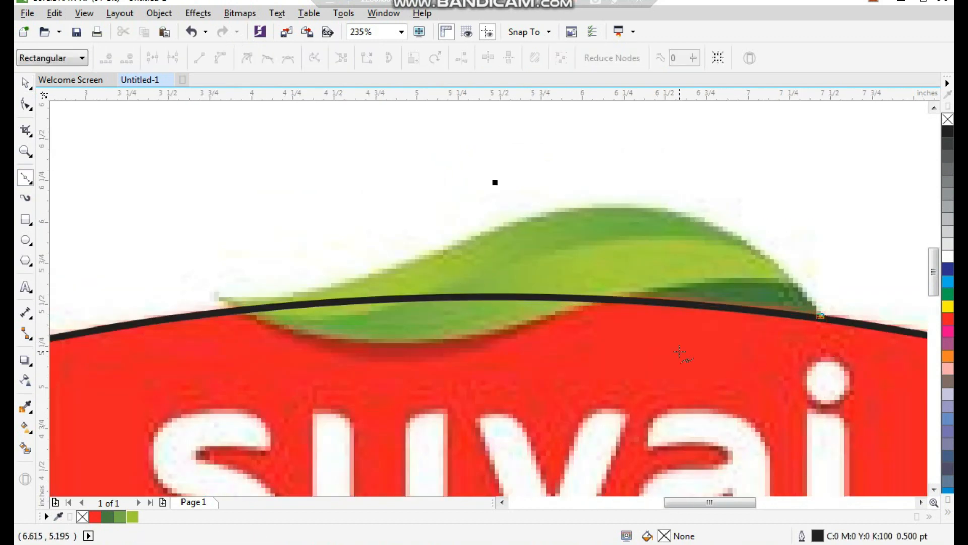
left_click(624, 301)
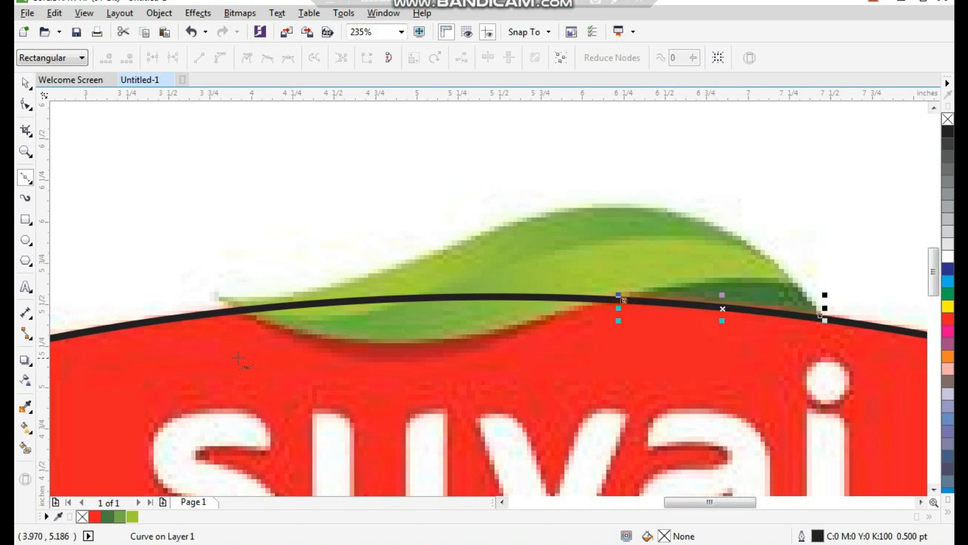
left_click(219, 299)
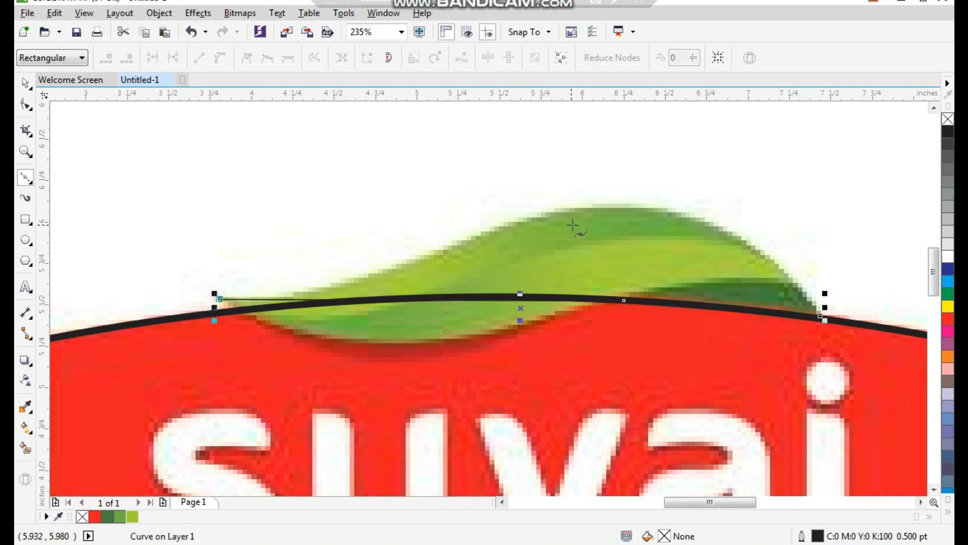
left_click(620, 205)
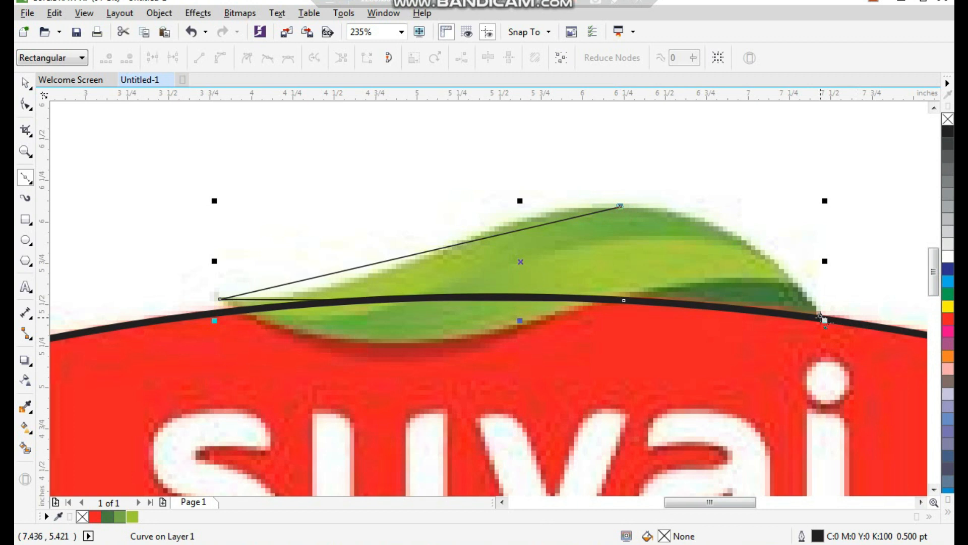
left_click(819, 317)
- Give the four-node leaf shape a yellow outline 1.5 pt wide
key("space")
right_click(948, 306)
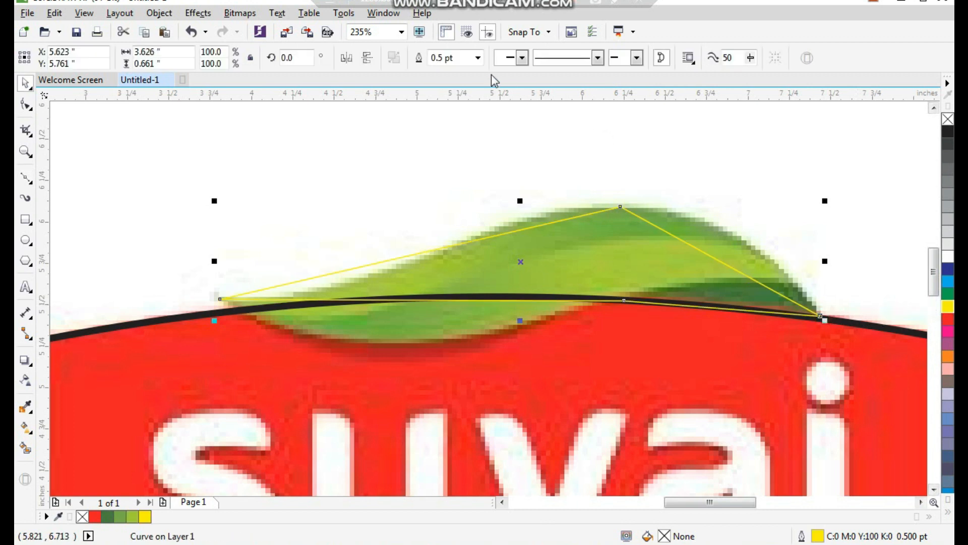
left_click(477, 57)
left_click(460, 129)
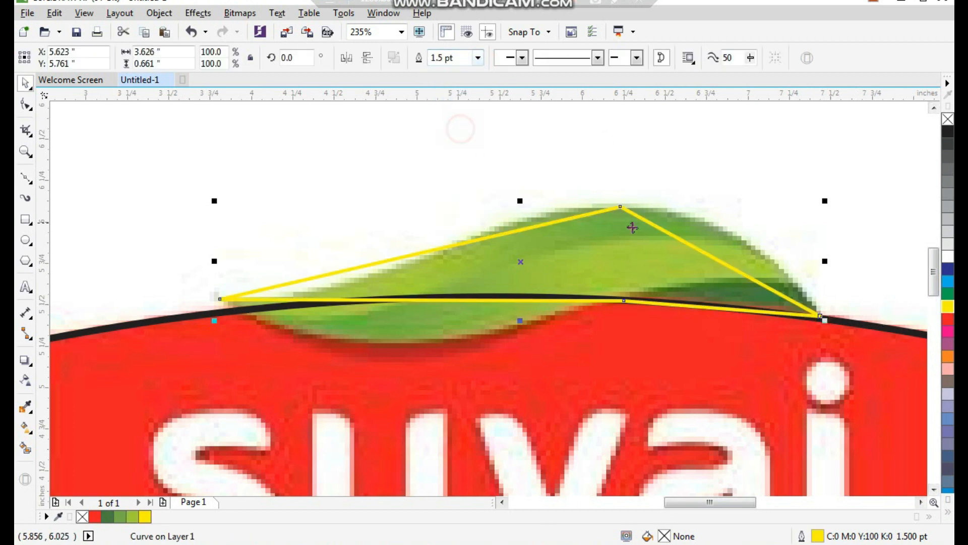
- Convert the leaf shape's segments to curves and bend the segment from left tip to crest along the leaf's upper contour
key("F10")
left_click_drag(851, 136, 174, 419)
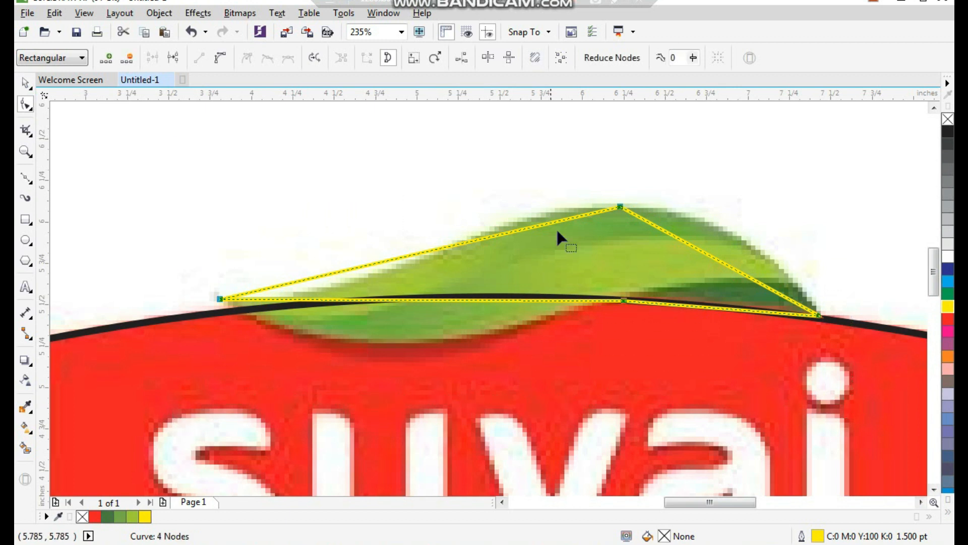
left_click(217, 61)
left_click_drag(166, 146, 669, 397)
left_click(712, 266)
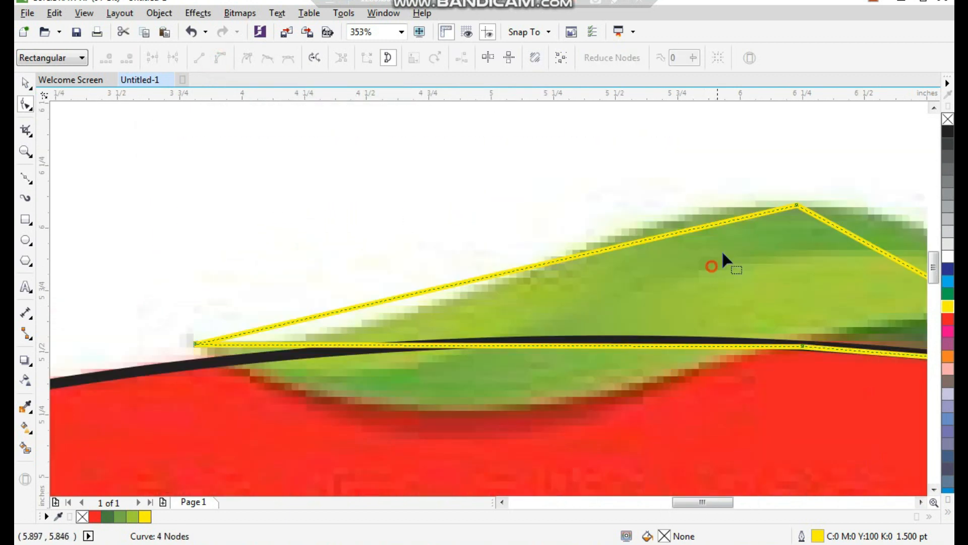
left_click(793, 204)
left_click_drag(605, 254, 574, 237)
left_click_drag(395, 300, 429, 344)
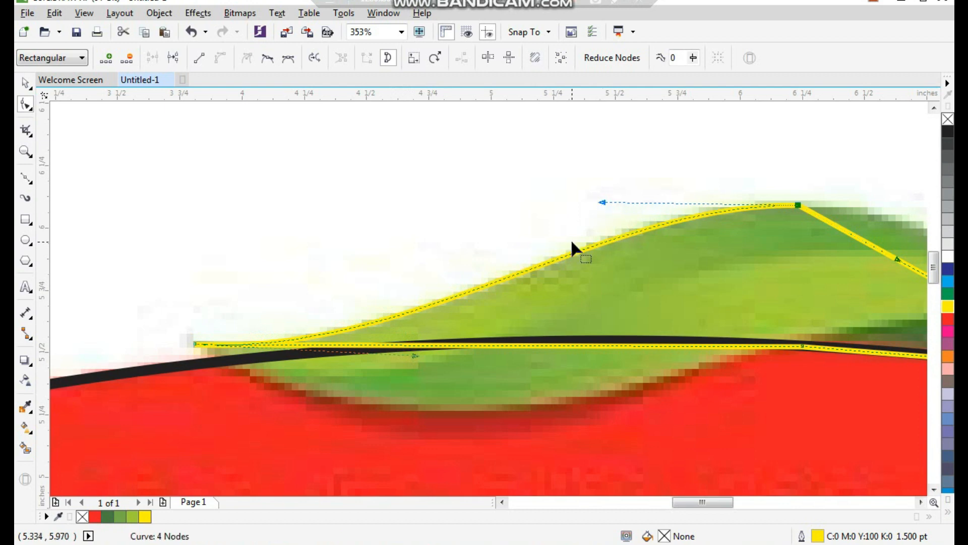
- Bend the segment between the crest and the right tip outward to follow the leaf's rounded shoulder
scroll(601, 205, "down", 2)
scroll(672, 315, "up", 3)
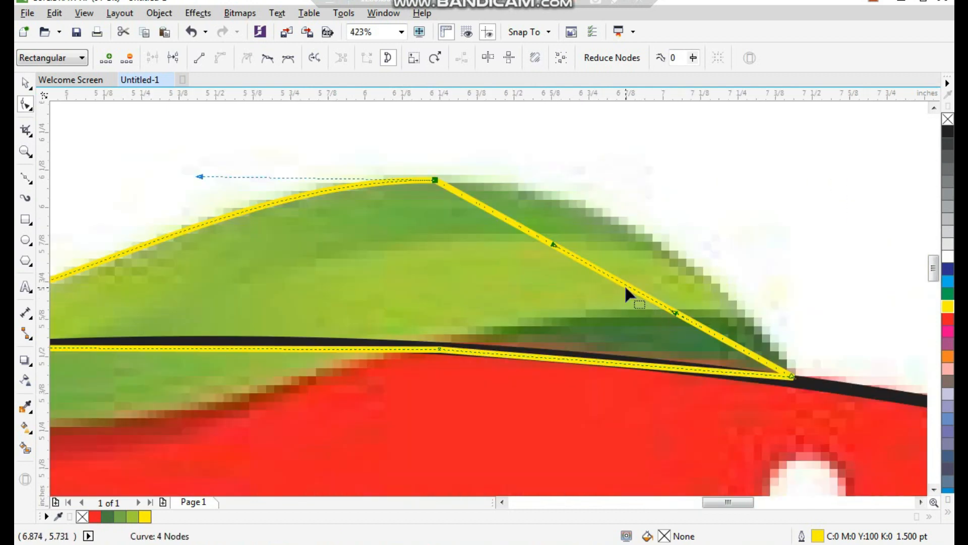
left_click_drag(626, 287, 635, 232)
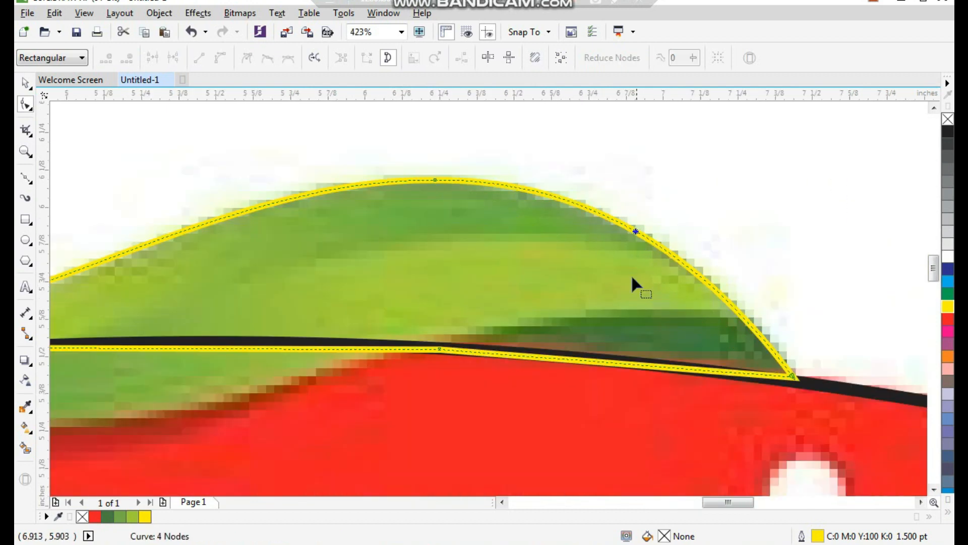
scroll(640, 276, "down", 2)
scroll(487, 284, "up", 1)
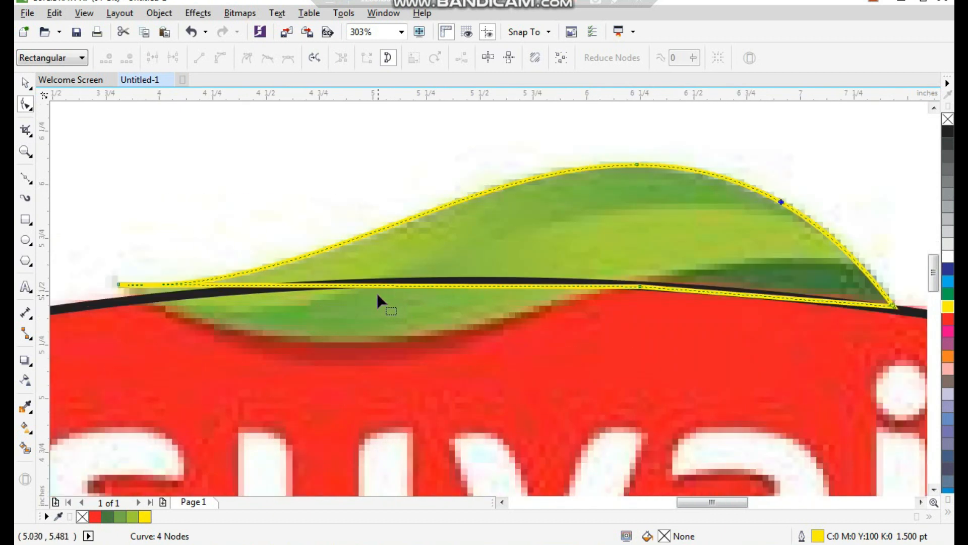
- Bend the leaf shape's lower-left segment downward to match the leaf's bottom contour over the red badge
left_click_drag(319, 287, 317, 314)
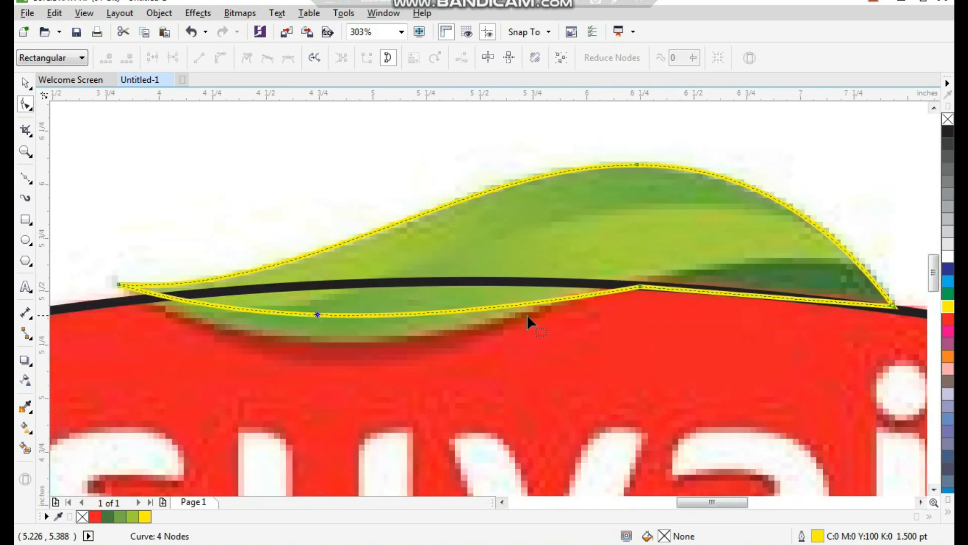
left_click(637, 285)
left_click_drag(289, 334, 312, 388)
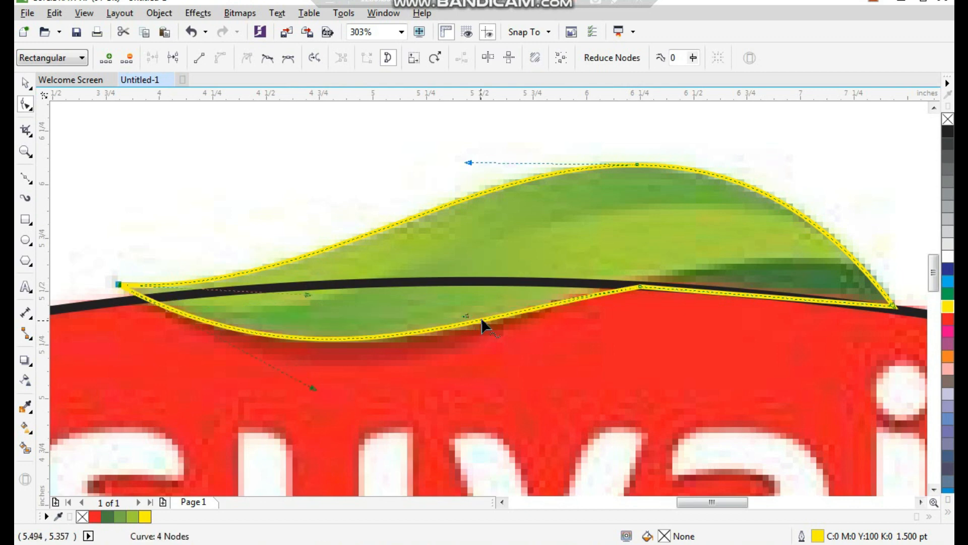
- Change the leaf shape's outline colour to red
scroll(557, 341, "down", 1)
key("F2")
left_click_drag(734, 212, 239, 422)
key("space")
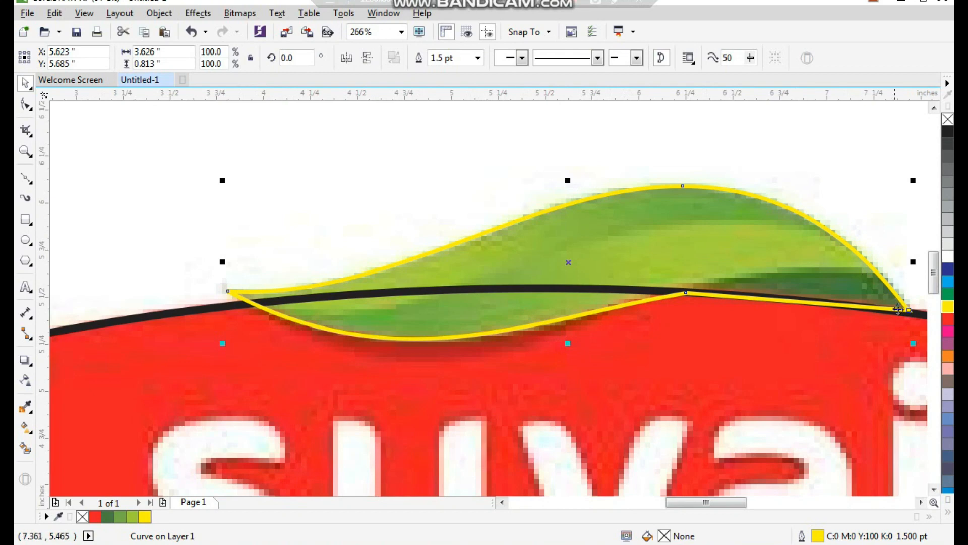
right_click(947, 320)
- Draw a two-node Bézier line from the leaf's upper-right edge to its left tip
scroll(410, 262, "down", 2)
left_click_drag(461, 247, 277, 187)
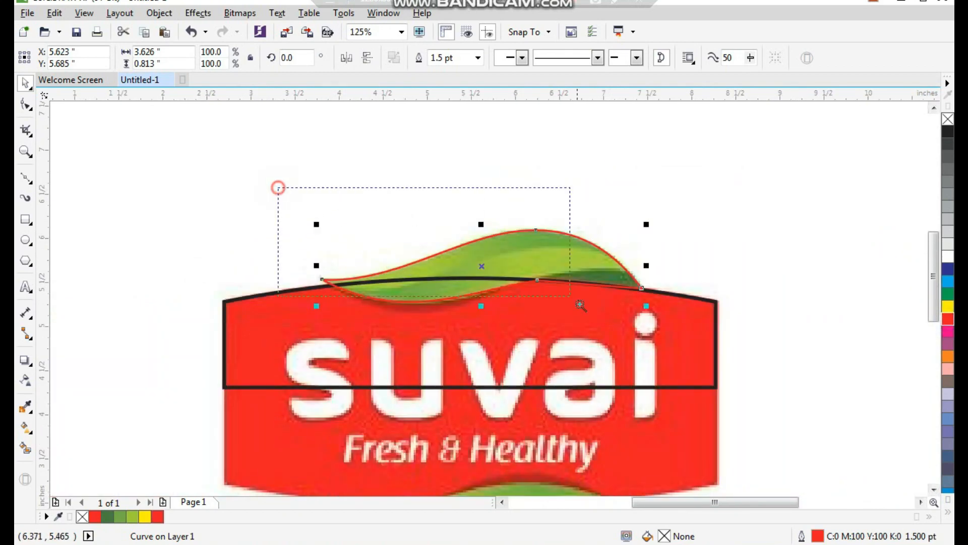
left_click_drag(548, 286, 689, 348)
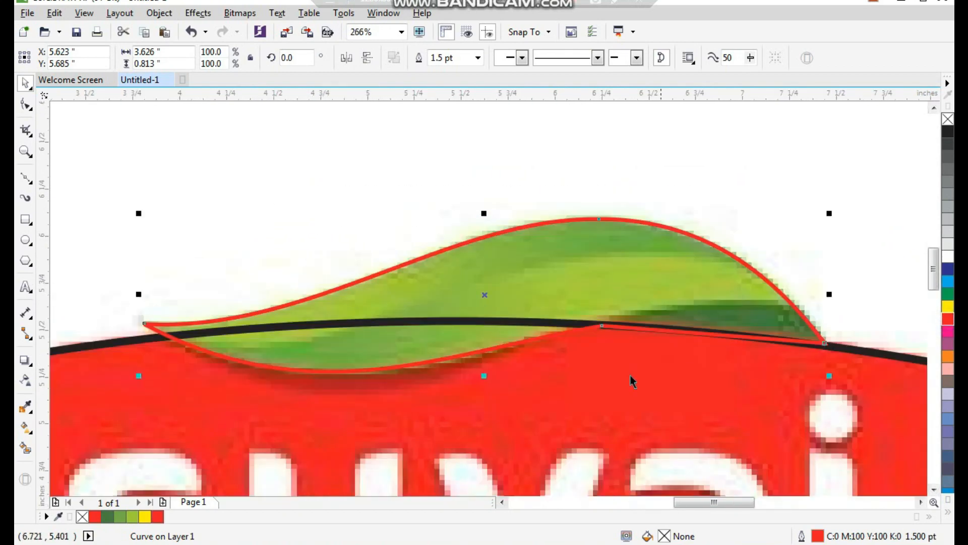
left_click(25, 177)
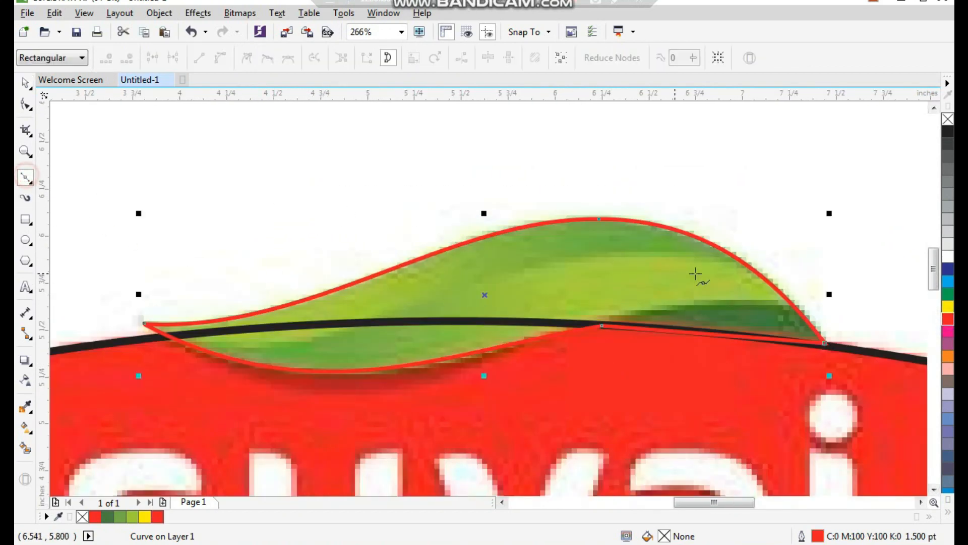
left_click(750, 260)
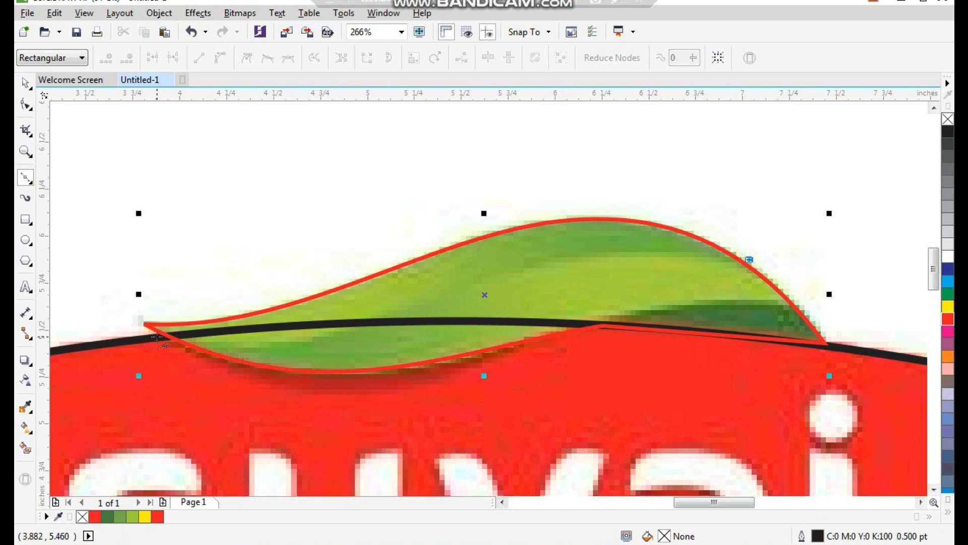
left_click(142, 323)
left_click(750, 259)
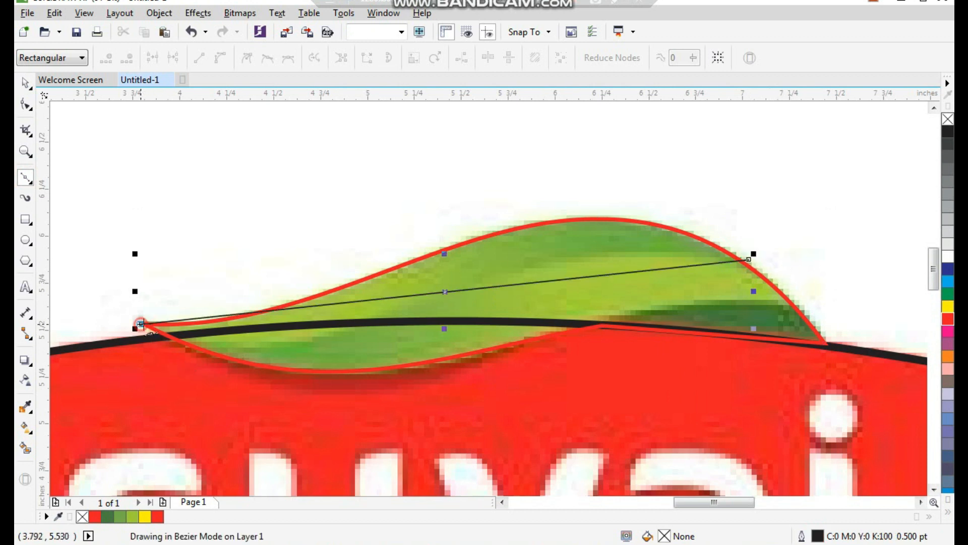
key("space")
- Convert the inner line to a curve and shape it along the boundary between the dark and light green bands
key("F10")
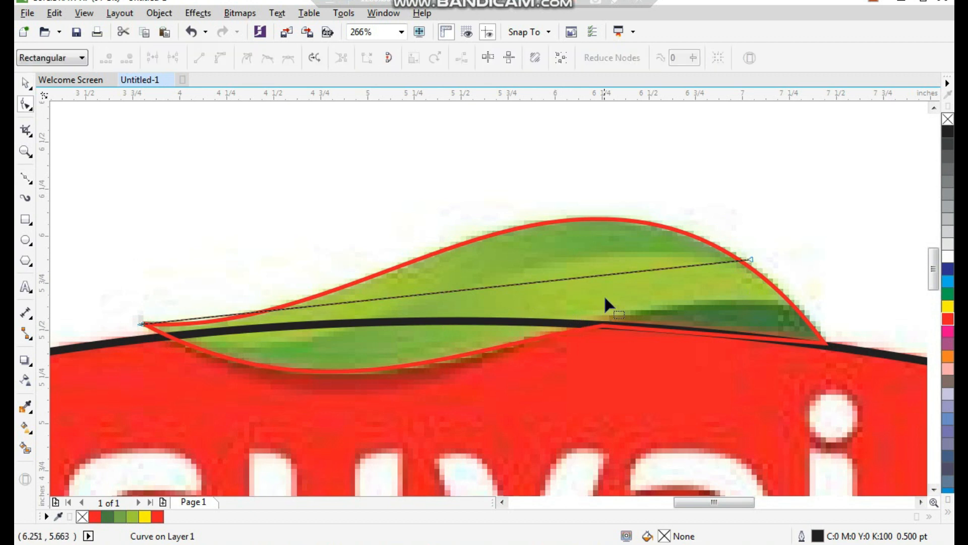
left_click(628, 271)
left_click(220, 58)
left_click_drag(546, 277, 553, 248)
left_click_drag(342, 304, 340, 382)
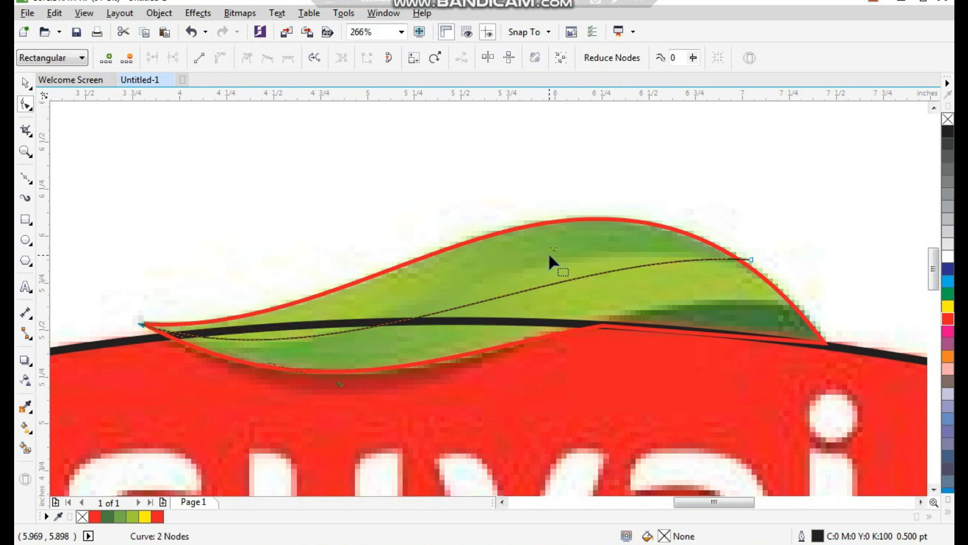
left_click_drag(552, 248, 525, 222)
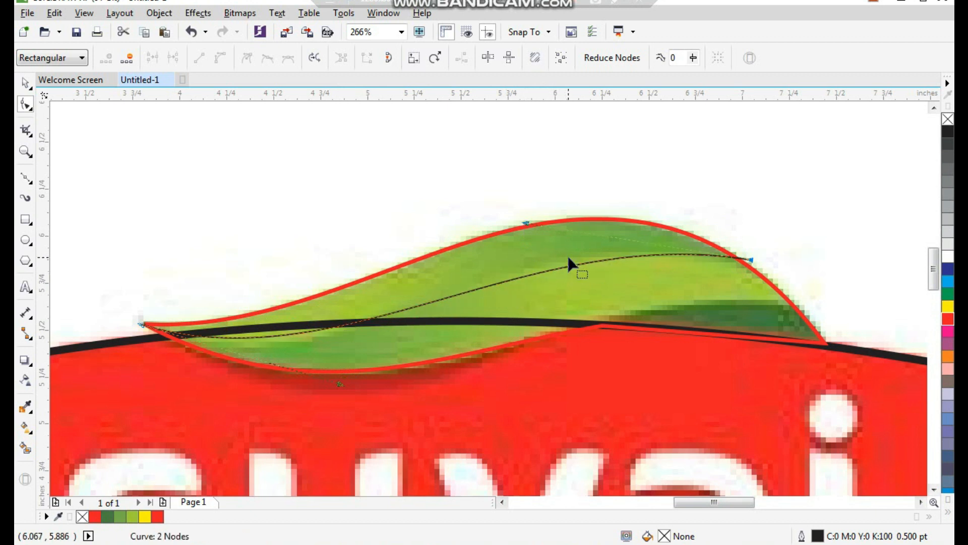
- Give the inner leaf curve a red outline 1.5 pt wide
key("space")
left_click(477, 57)
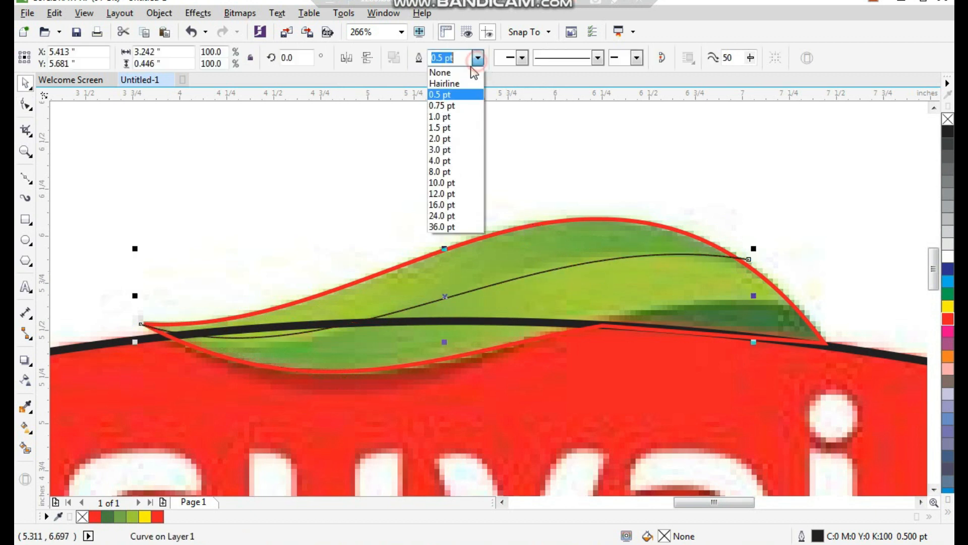
left_click(454, 130)
right_click(947, 323)
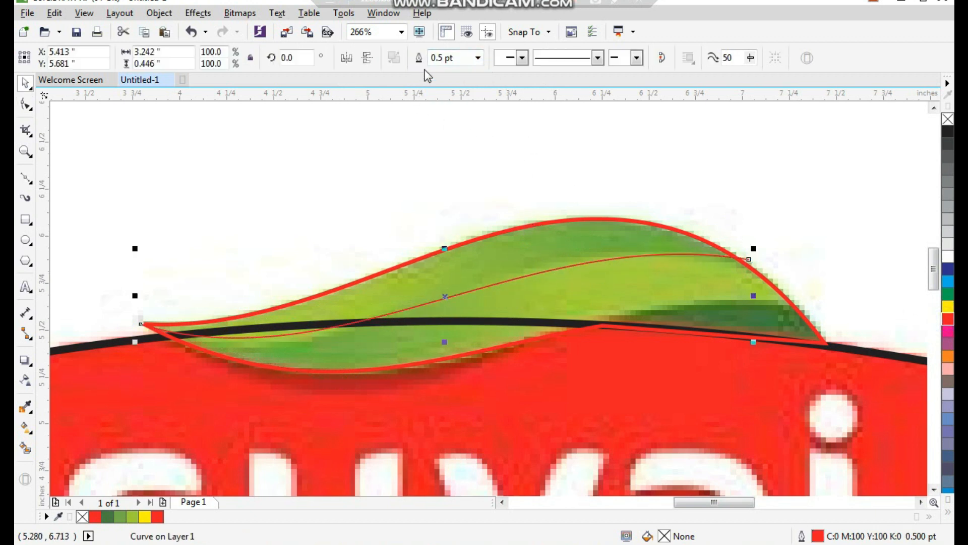
left_click(477, 57)
left_click(461, 129)
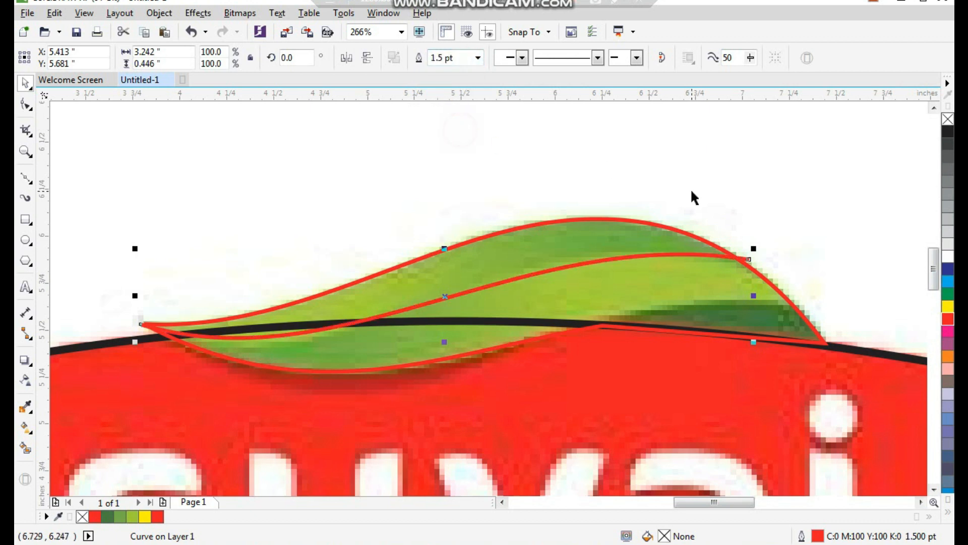
- Draw a two-node Bézier line from the leaf's outer edge near its right tip down to where the leaf's lower edge meets the badge
scroll(656, 355, "up", 2)
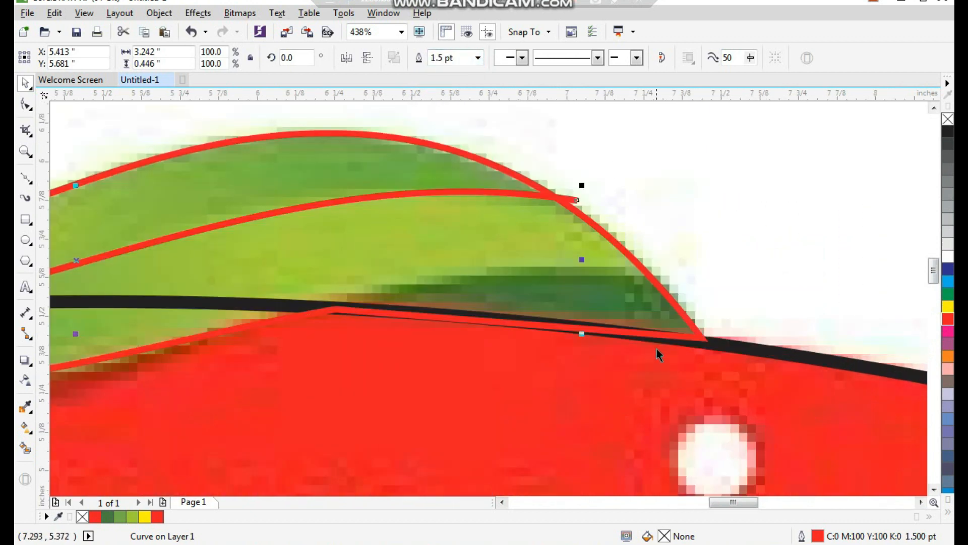
left_click(28, 182)
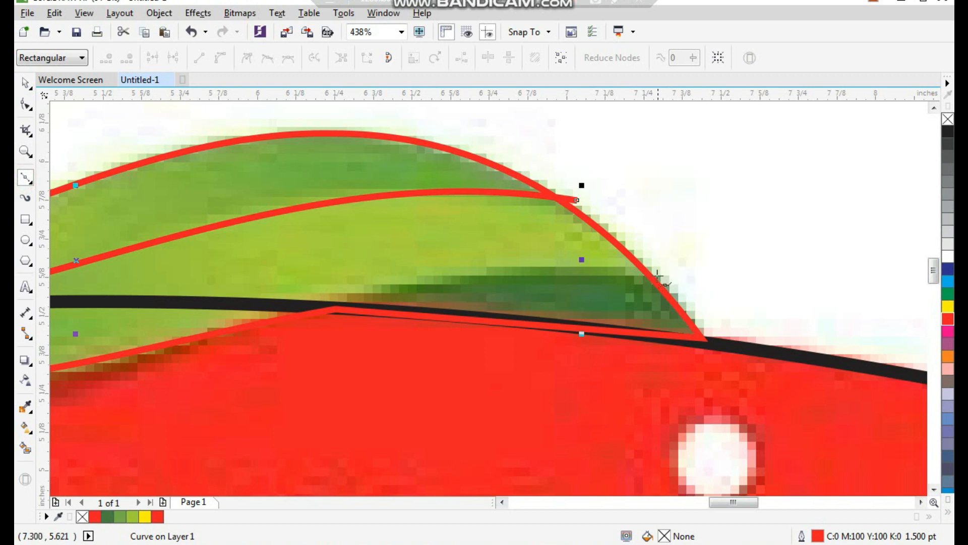
left_click(656, 267)
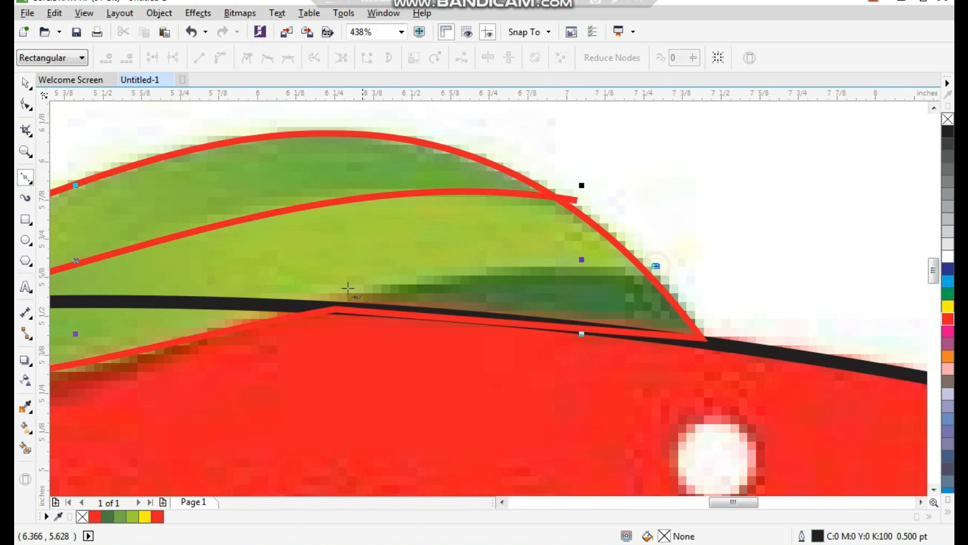
left_click(321, 326)
- Convert the new line to a curve and bend it along the upper boundary of the dark green section
key("F10")
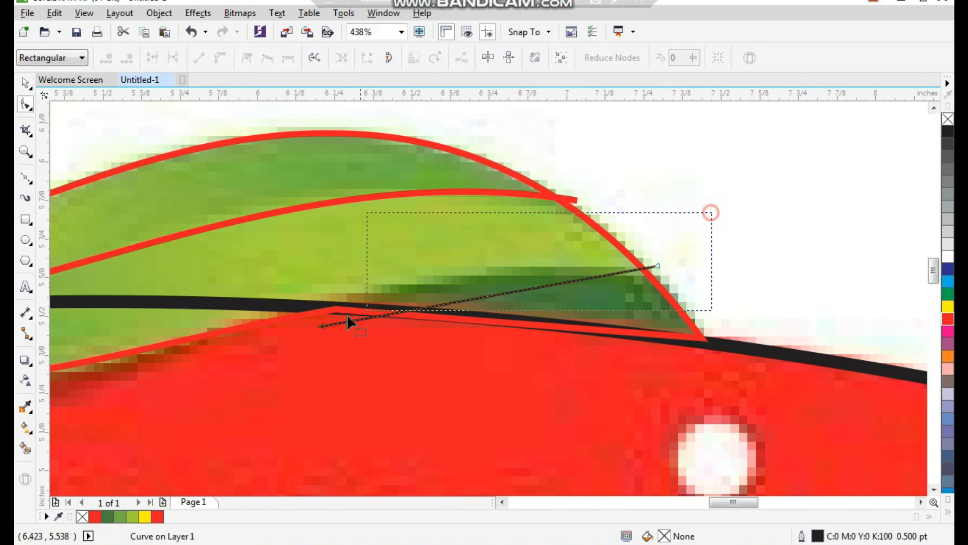
left_click_drag(377, 307, 378, 309)
left_click(221, 56)
left_click_drag(490, 298, 445, 279)
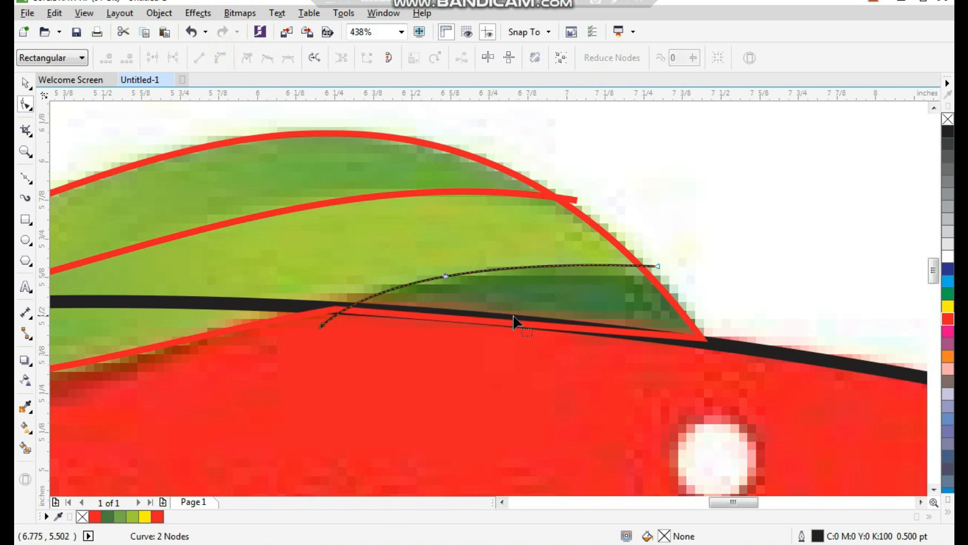
- Give the curve above the dark green section a red outline 1.5 pt wide
key("space")
left_click(477, 58)
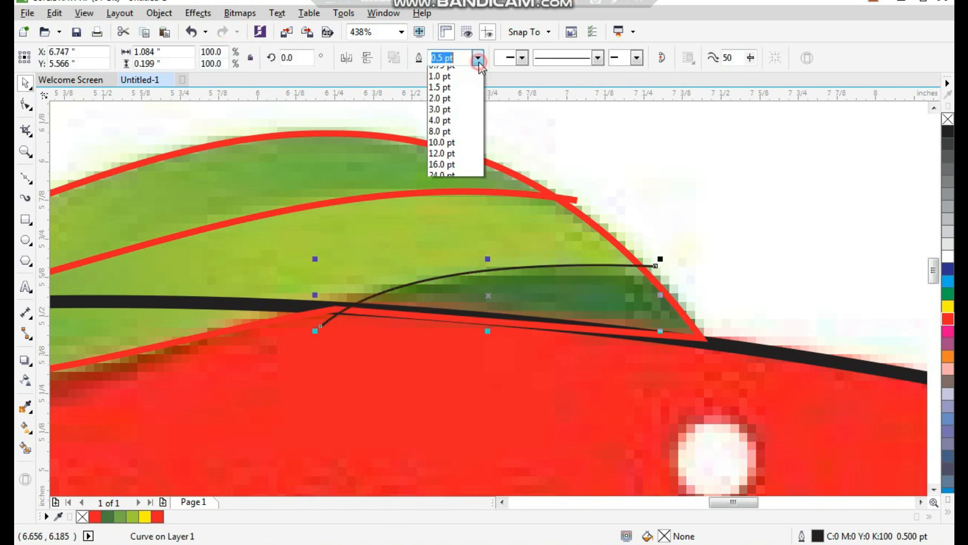
left_click(464, 129)
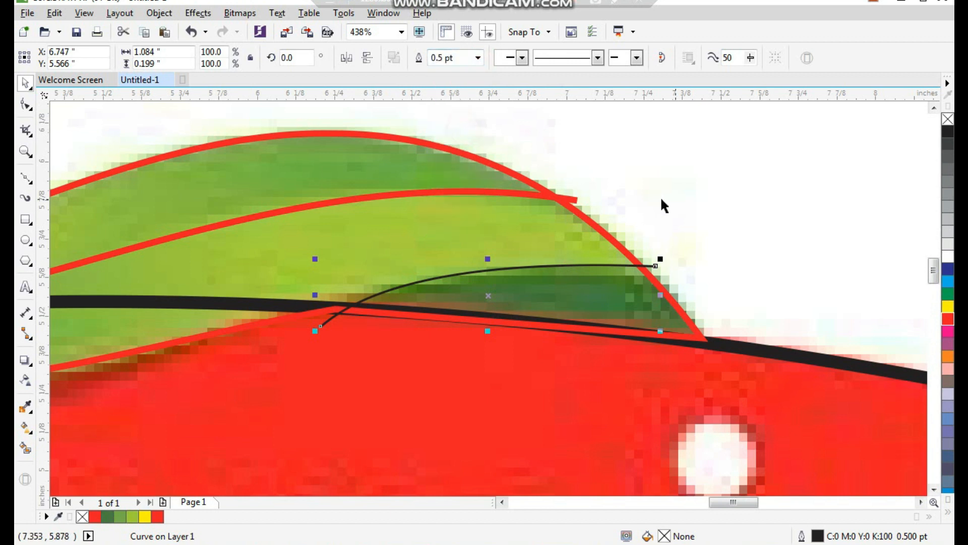
left_click(544, 153)
left_click(556, 267)
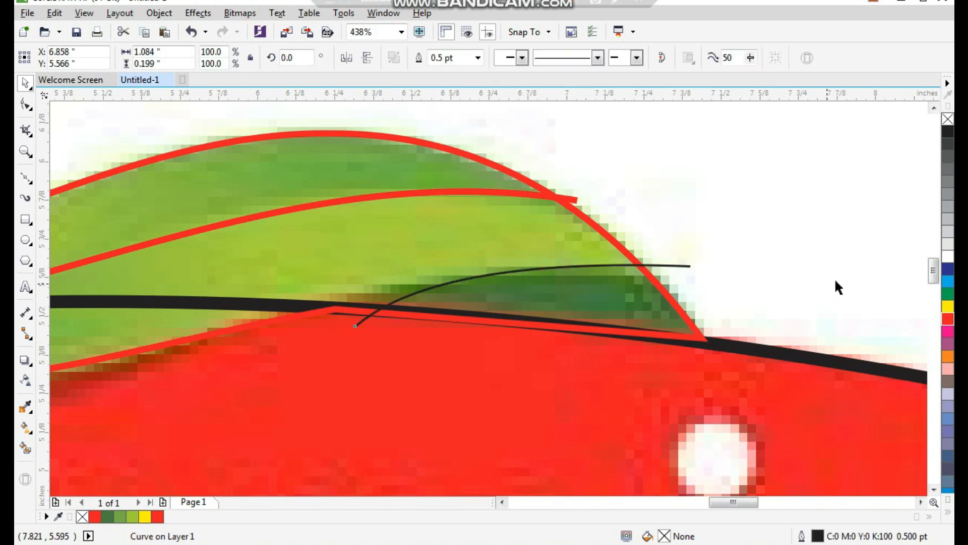
right_click(947, 319)
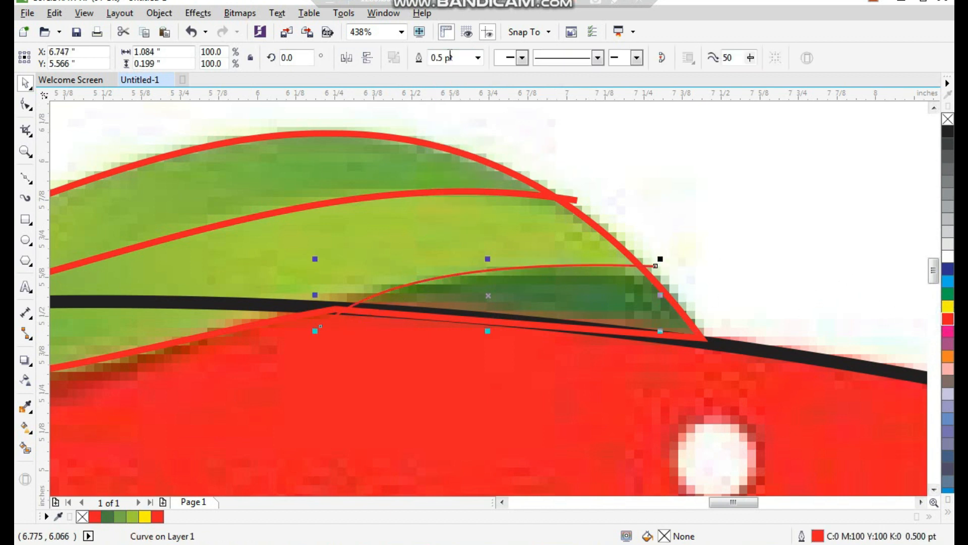
left_click(479, 61)
left_click(443, 127)
scroll(499, 257, "down", 2)
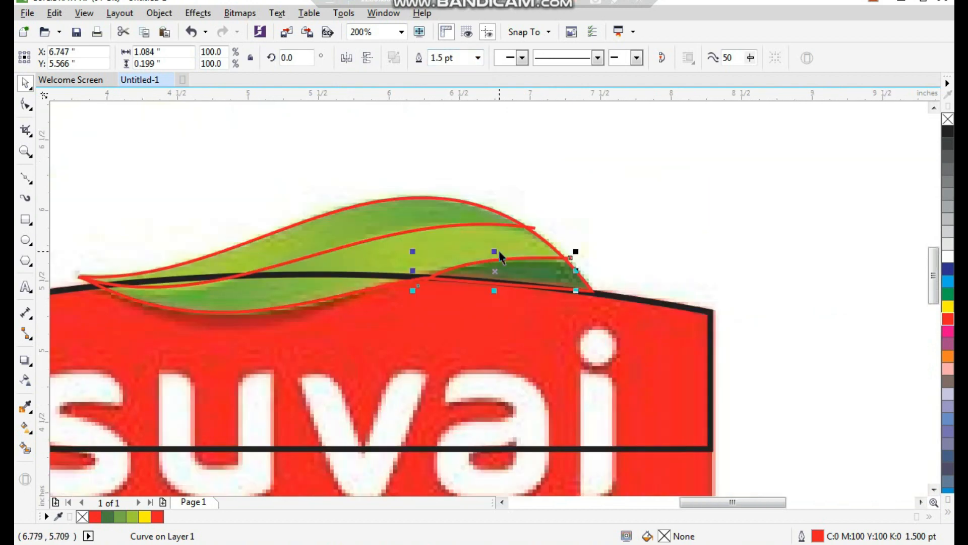
- Use Smart Fill to create blue-grey shapes from the leaf's upper band, middle band, right dark section and lower section
scroll(499, 251, "down", 1)
key("F2")
left_click_drag(571, 195, 237, 348)
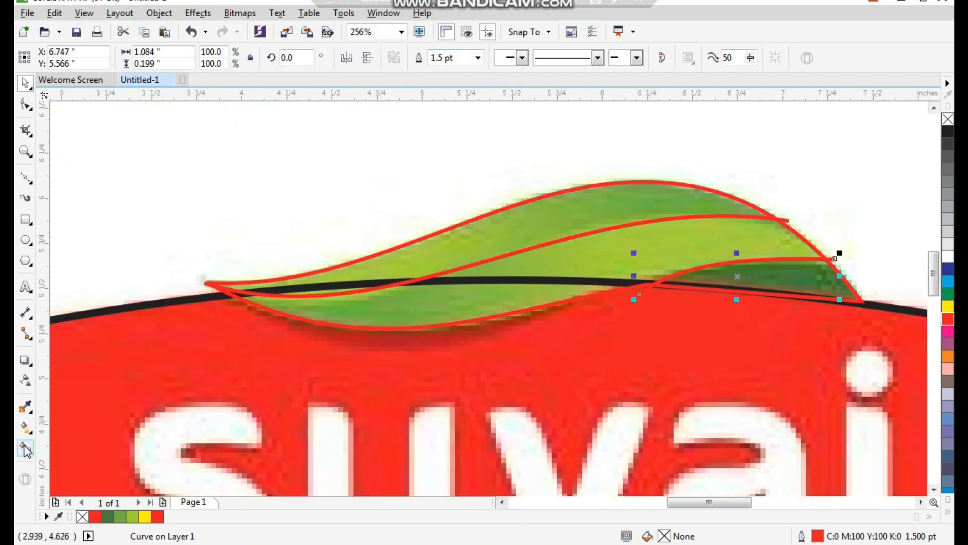
left_click(26, 448)
left_click(555, 224)
left_click(594, 258)
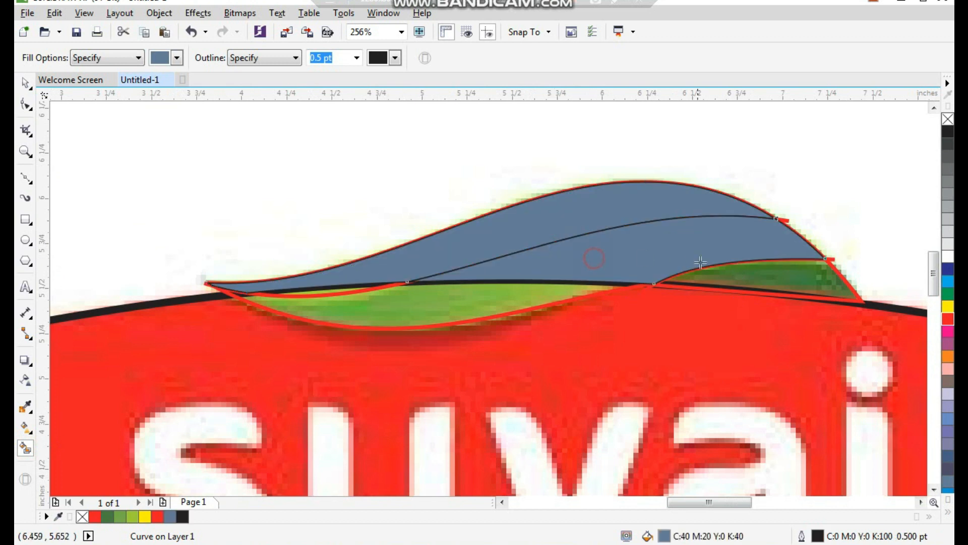
left_click(739, 280)
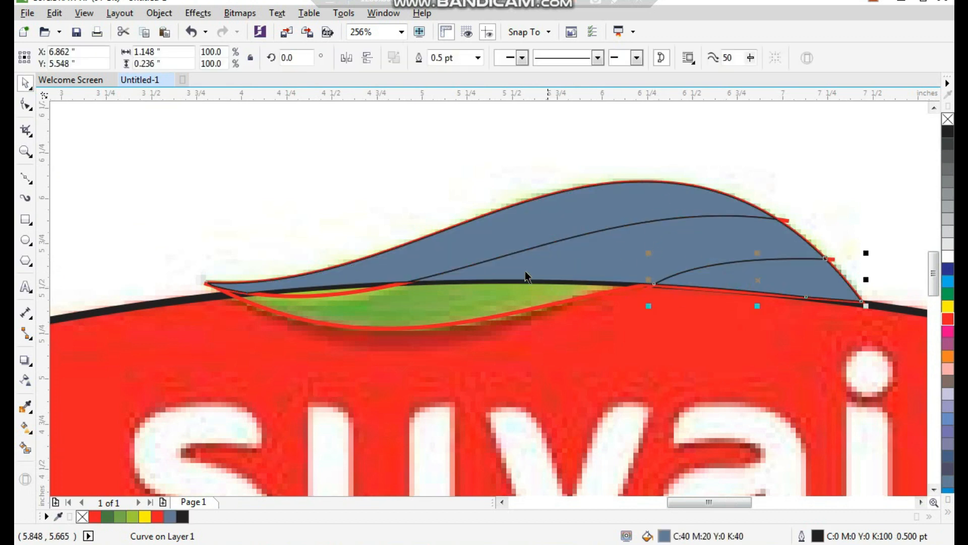
left_click(448, 301)
key("space")
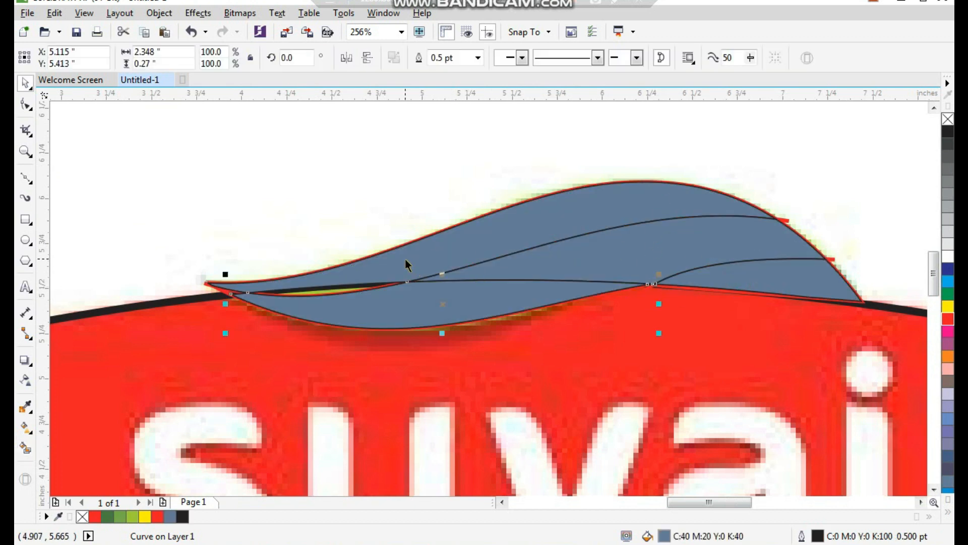
- Smart-fill the remaining thin sliver between the inner leaf curve and the badge's top edge
scroll(325, 247, "up", 3)
key("space")
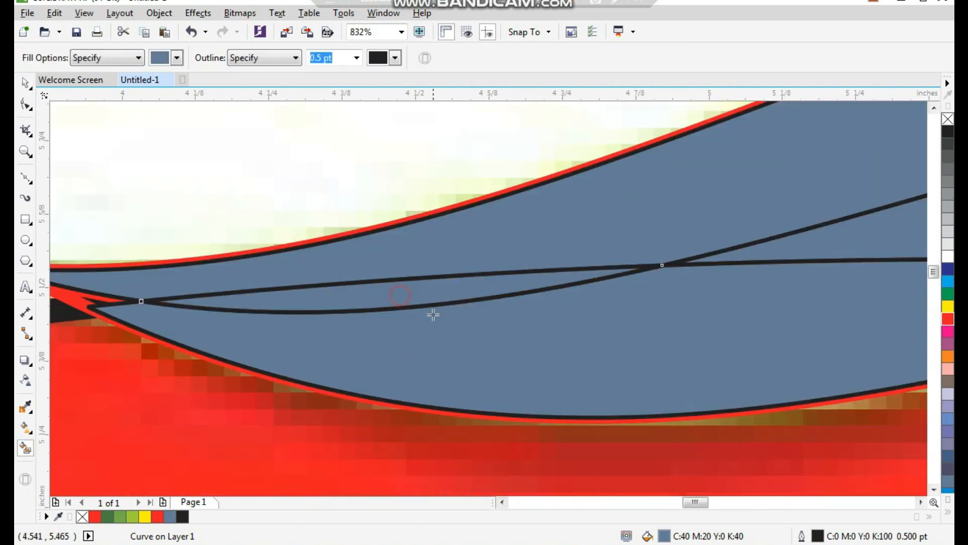
left_click(421, 292)
key("space")
- Weld the thin sliver to the leaf's upper band, and weld the lower section to the middle band
scroll(422, 293, "down", 5)
scroll(551, 328, "up", 3)
left_click(410, 268, "shift")
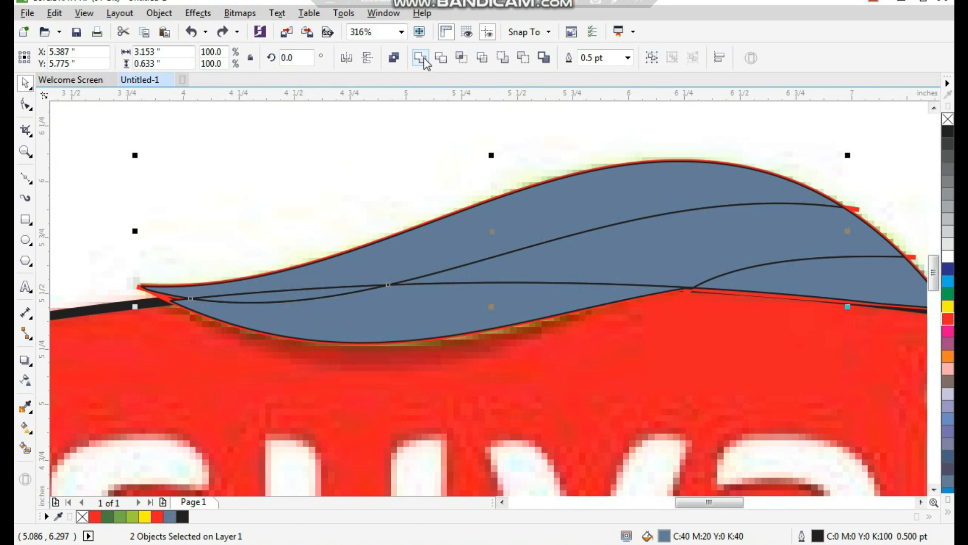
left_click(424, 59)
left_click(388, 163)
left_click(549, 274)
left_click(505, 300, "shift")
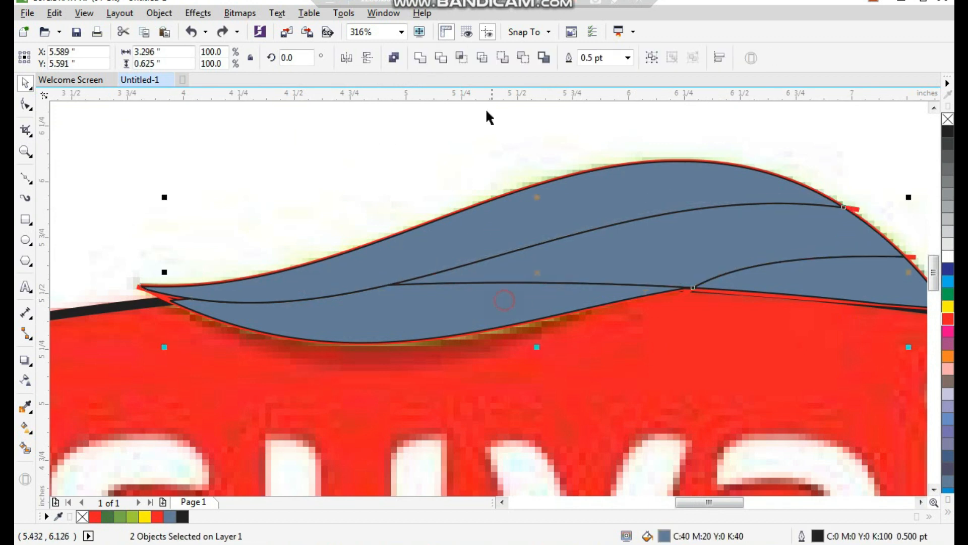
left_click(424, 59)
key("z")
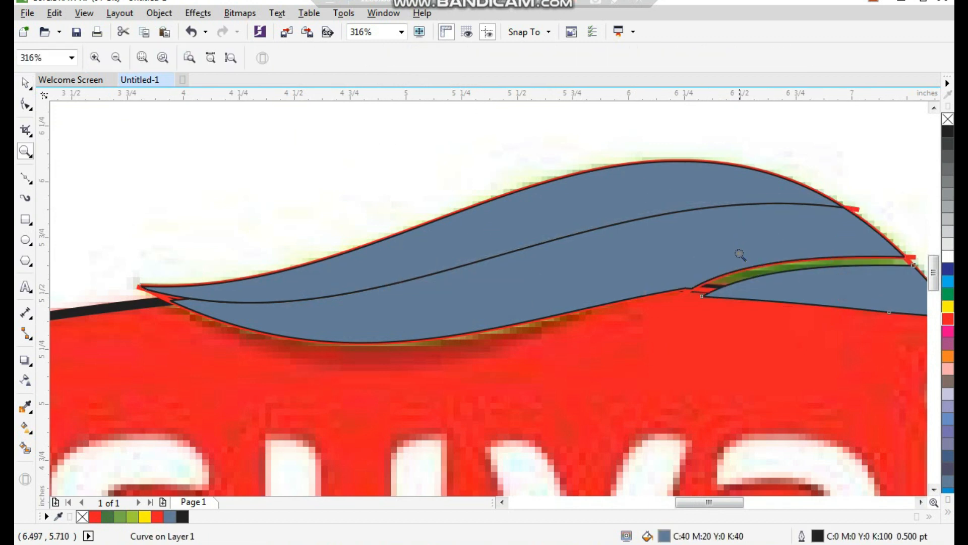
key("space")
key("ctrl+z")
- Group the leaf's upper band, middle band and right section
scroll(566, 206, "down", 2)
left_click(672, 147)
key("F2")
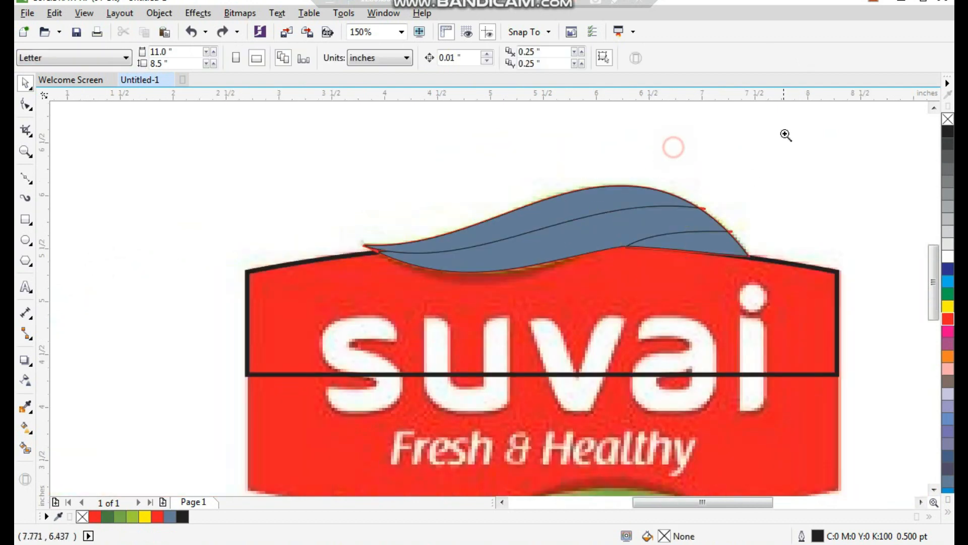
left_click_drag(787, 128, 329, 386)
left_click(508, 228)
left_click(521, 273, "shift")
left_click(701, 281, "shift")
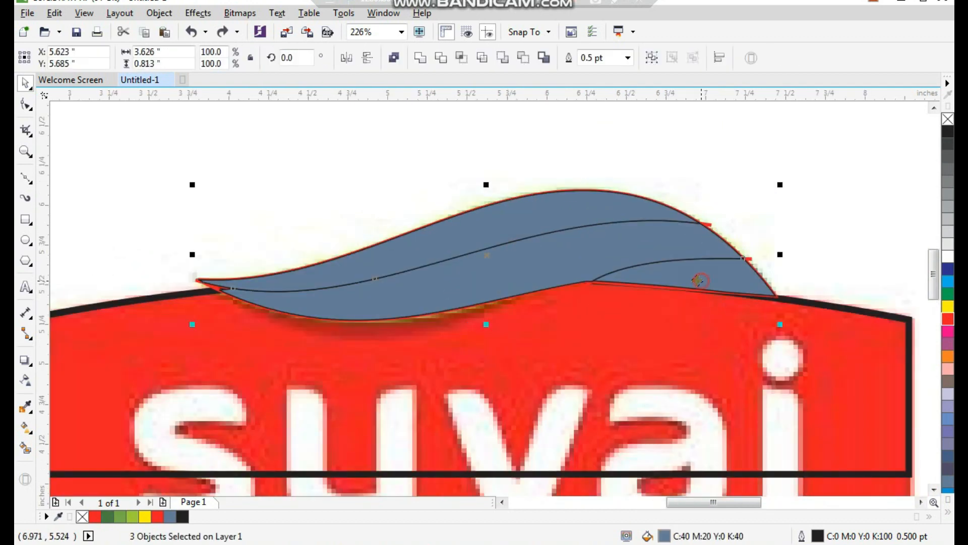
key("ctrl+g")
- Delete the red guide curves around the leaf and ungroup the three leaf pieces in their original position
left_click_drag(825, 139, 170, 387)
left_click(480, 265, "shift")
key("Delete")
left_click(483, 271)
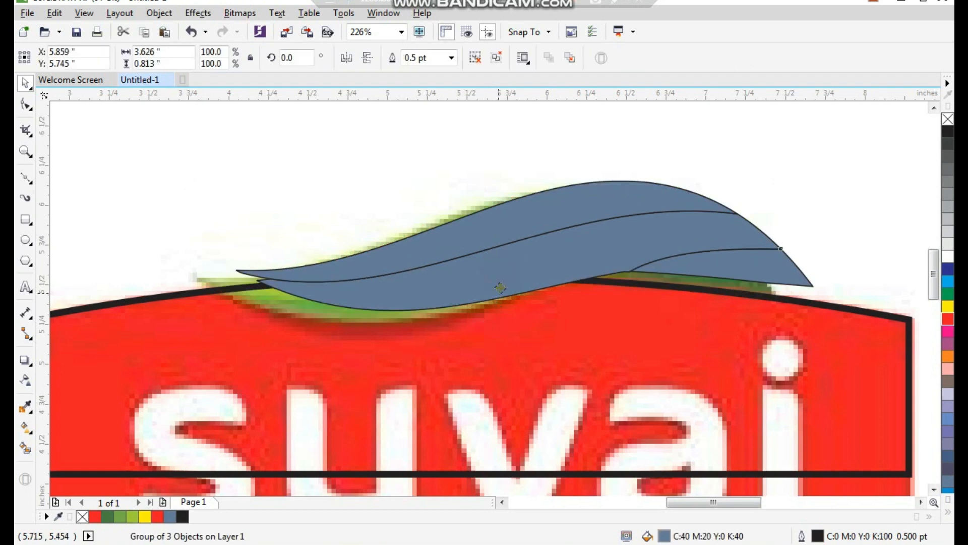
key("ctrl+u")
- Move the traced badge outline and the three leaf pieces together off the bitmap to its left side
scroll(571, 181, "down", 3)
key("Escape")
key("F2")
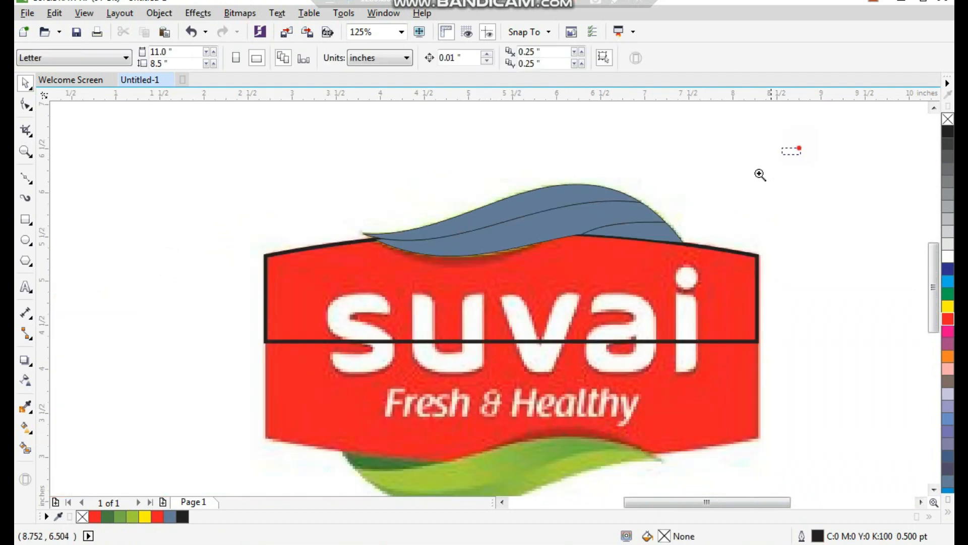
left_click_drag(799, 149, 256, 474)
scroll(540, 342, "down", 1)
left_click_drag(731, 208, 380, 341)
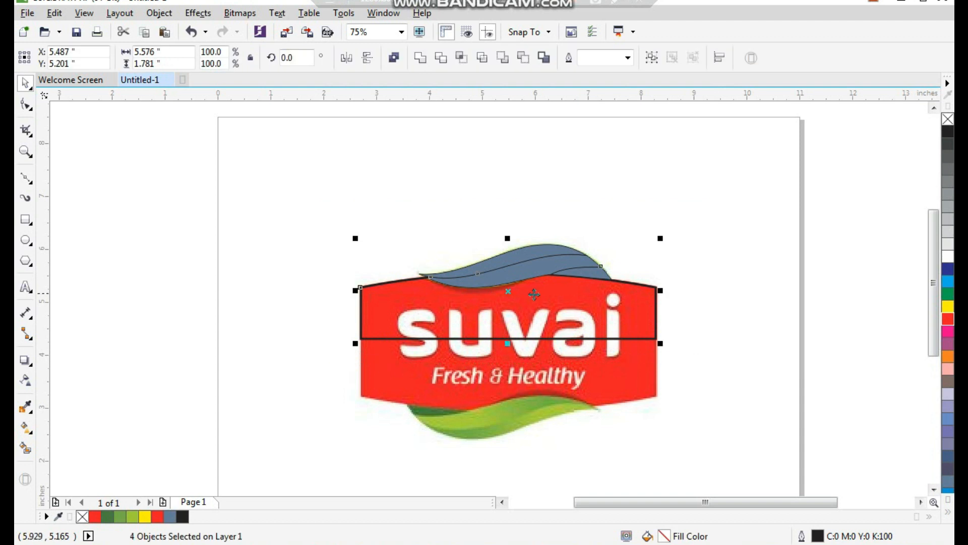
left_click_drag(568, 315, 258, 315)
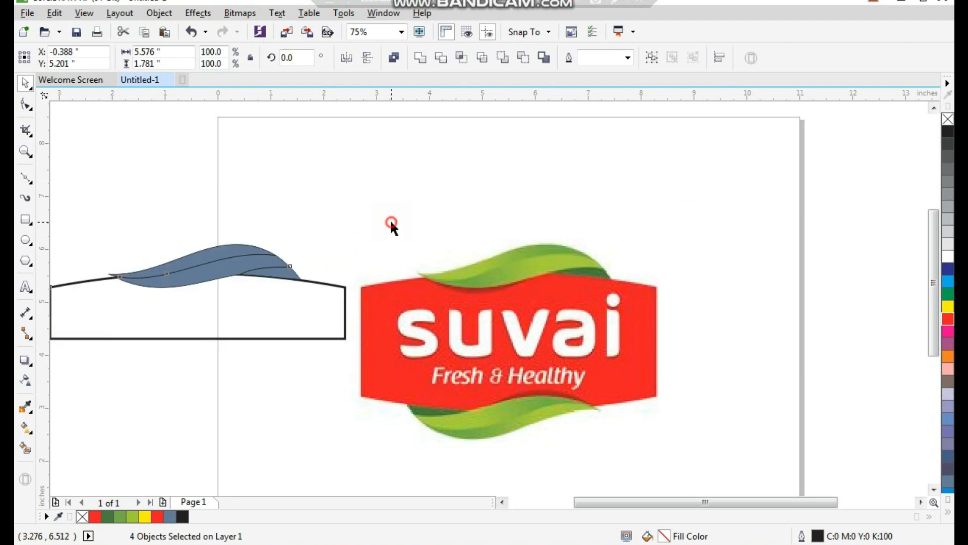
- Fill the badge shape with red and remove its outline
key("Escape")
key("F2")
left_click_drag(690, 178, 65, 449)
left_click(346, 324)
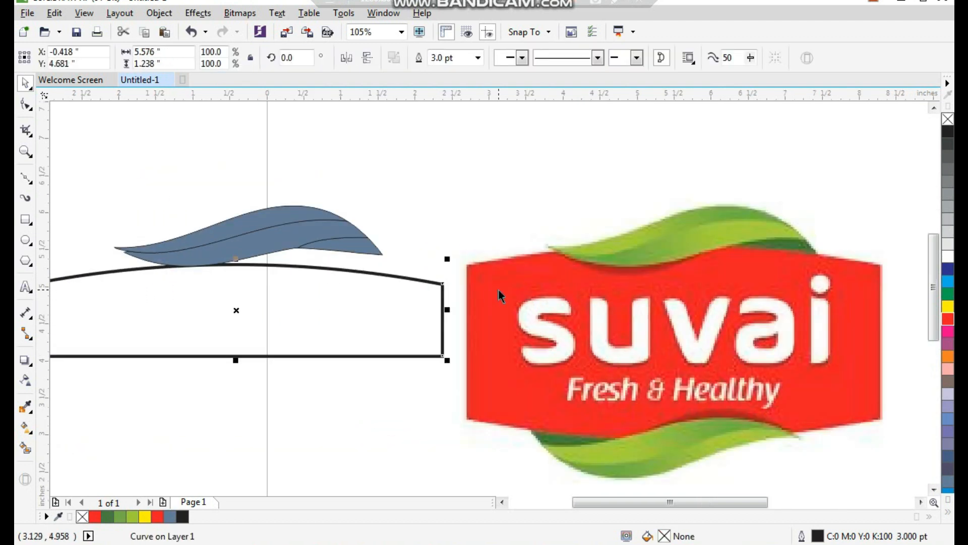
left_click(948, 319)
right_click(948, 119)
left_click(763, 149)
- Move the red badge and leaf pieces to the right until they sit close beside the bitmap
scroll(451, 271, "down", 2)
key("F2")
left_click_drag(172, 153, 802, 448)
left_click_drag(781, 172, 141, 405)
left_click_drag(272, 289, 409, 290)
left_click(483, 171)
- Fill the leaf's right section with dark green (#497D3F) and its middle band with medium green (#76AC4A)
key("F2")
left_click_drag(300, 182, 598, 338)
left_click(625, 251)
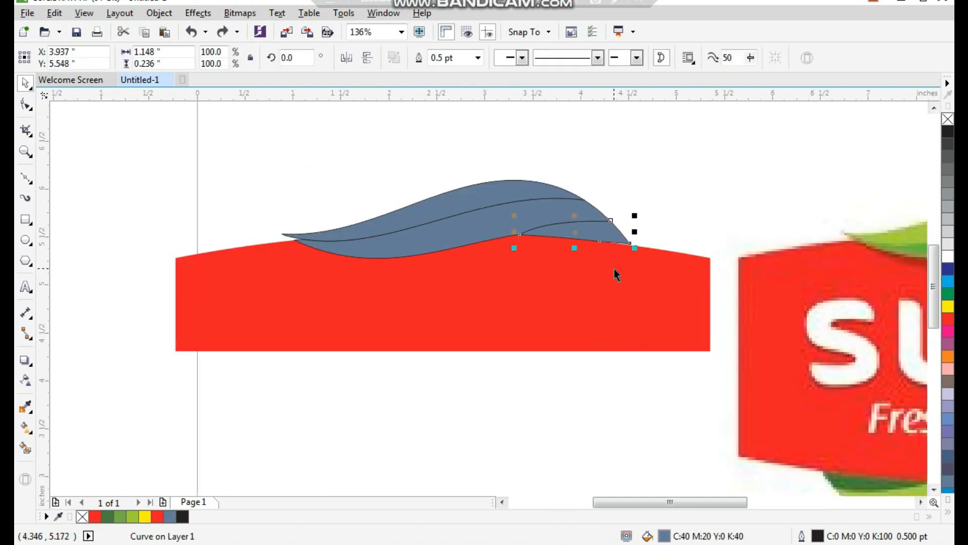
left_click(108, 519)
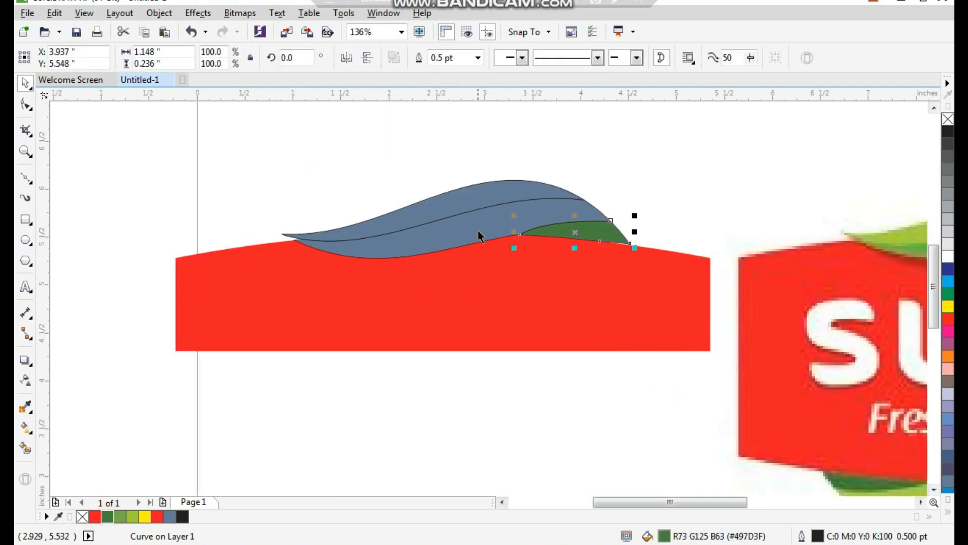
left_click_drag(478, 229, 457, 244)
key("ctrl+z")
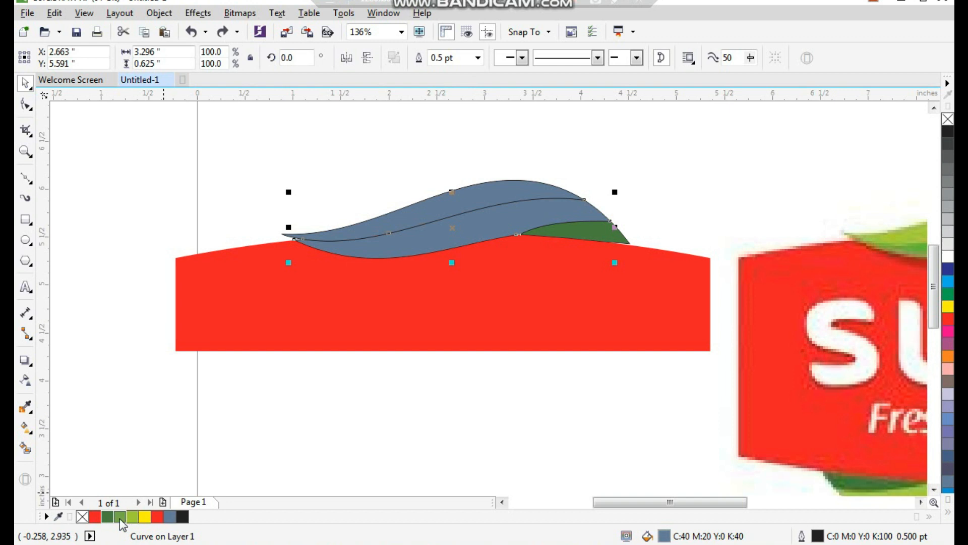
left_click(132, 517)
- Apply a linear fountain fill to the leaf's middle band, running from medium green on the left to light yellow-green on the right
left_click_drag(270, 152, 655, 373)
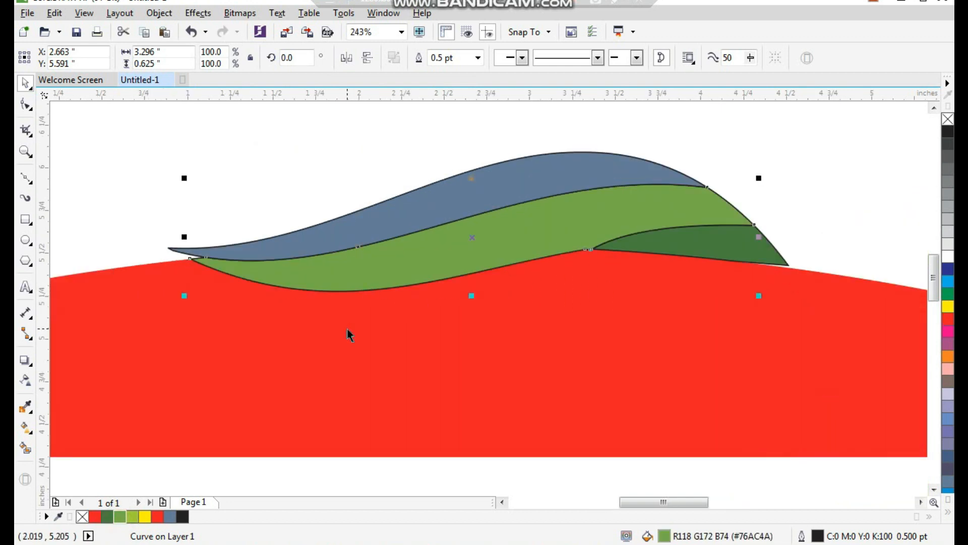
scroll(355, 310, "down", 2)
key("F2")
left_click_drag(295, 236, 553, 364)
left_click_drag(403, 280, 401, 298)
key("ctrl+z")
left_click(28, 431)
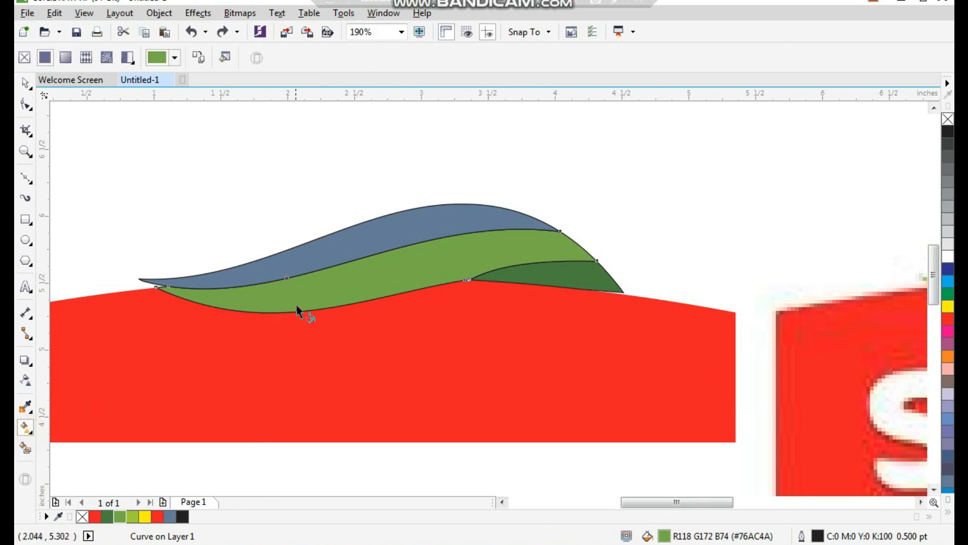
left_click_drag(303, 295, 504, 249)
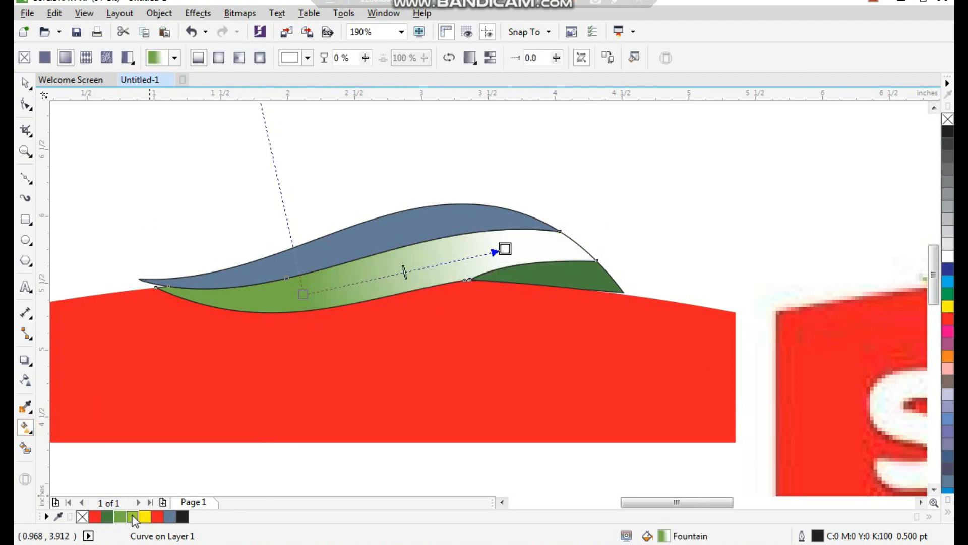
left_click_drag(445, 320, 508, 247)
key("space")
- Fill the leaf's upper band with medium green (#76AC4A)
left_click(335, 184)
left_click(389, 247)
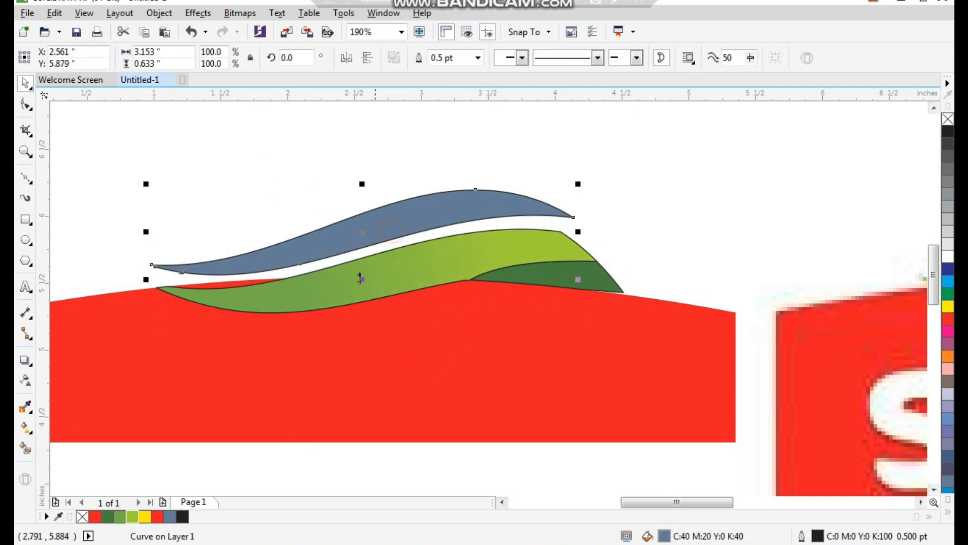
left_click(112, 517)
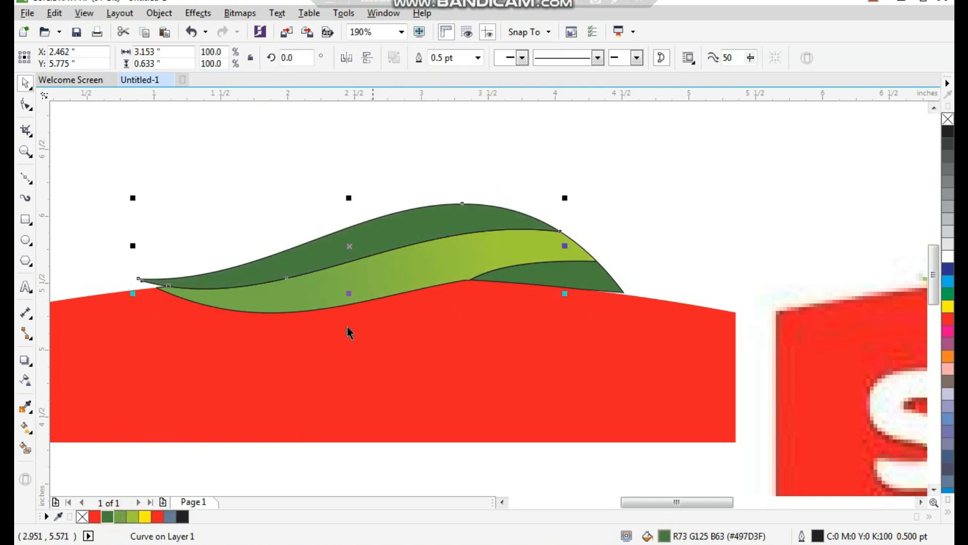
left_click(120, 517)
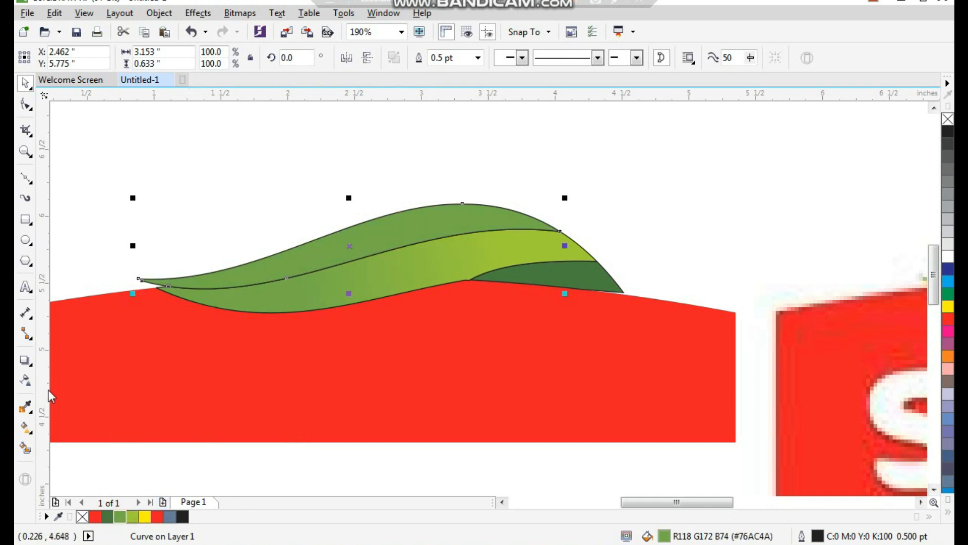
- Apply a linear fountain fill to the leaf's upper band, running from medium green on the right to light yellow-green on the left
left_click(25, 428)
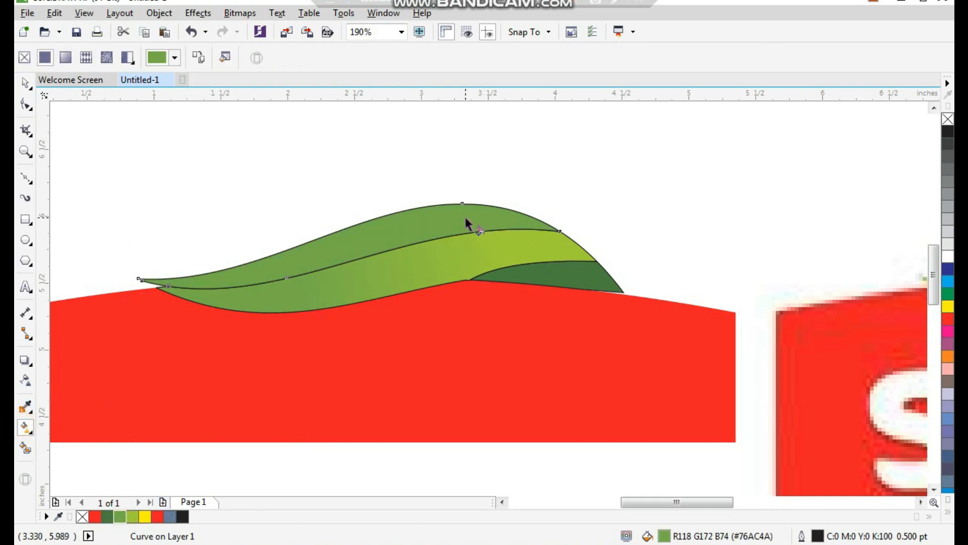
left_click_drag(434, 220, 254, 274)
left_click_drag(130, 515, 253, 273)
left_click(25, 83)
left_click(183, 149)
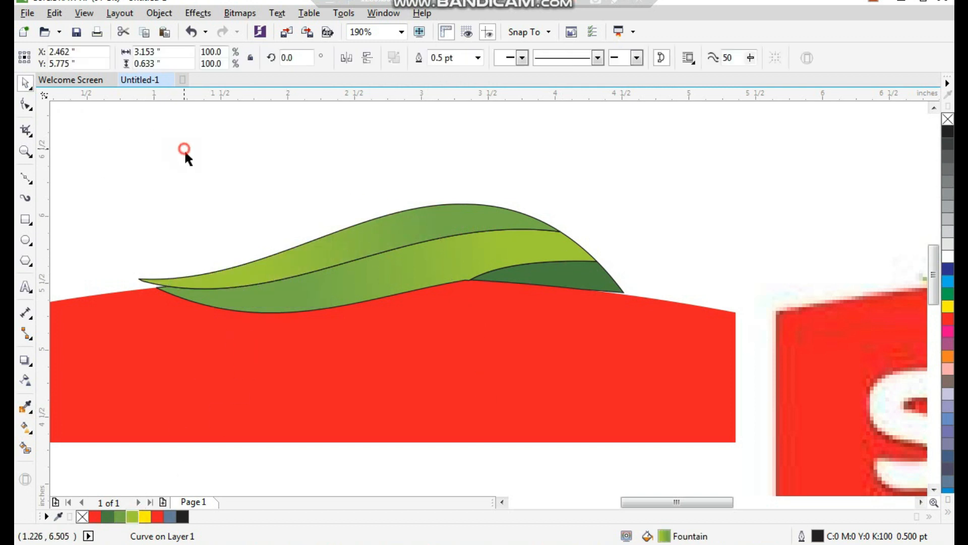
- Remove the outlines from the three leaf pieces
key("F3")
key("F2")
left_click_drag(232, 213, 622, 455)
left_click_drag(777, 139, 323, 320)
right_click(949, 121)
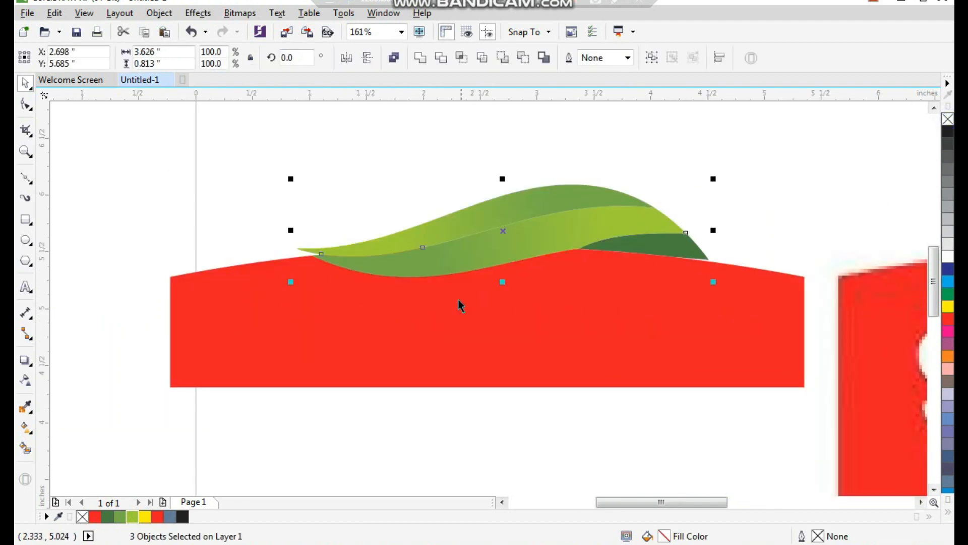
- Nudge the three leaf pieces down until they meet the badge's upper edge without a gap
scroll(457, 298, "down", 2)
scroll(527, 252, "up", 5)
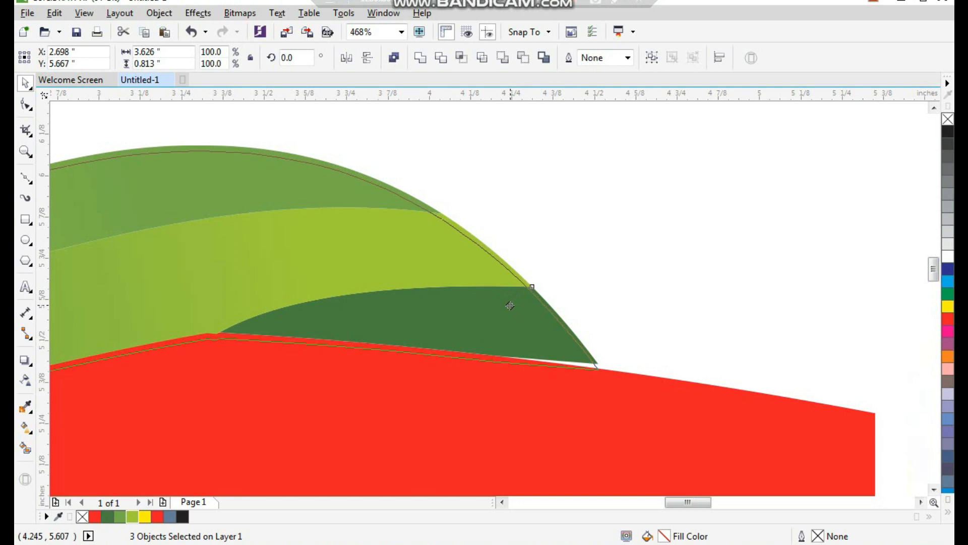
left_click(630, 260)
scroll(631, 261, "down", 3)
- Try to mirror a copy of the badge and leaf downward
left_click_drag(709, 187, 99, 454)
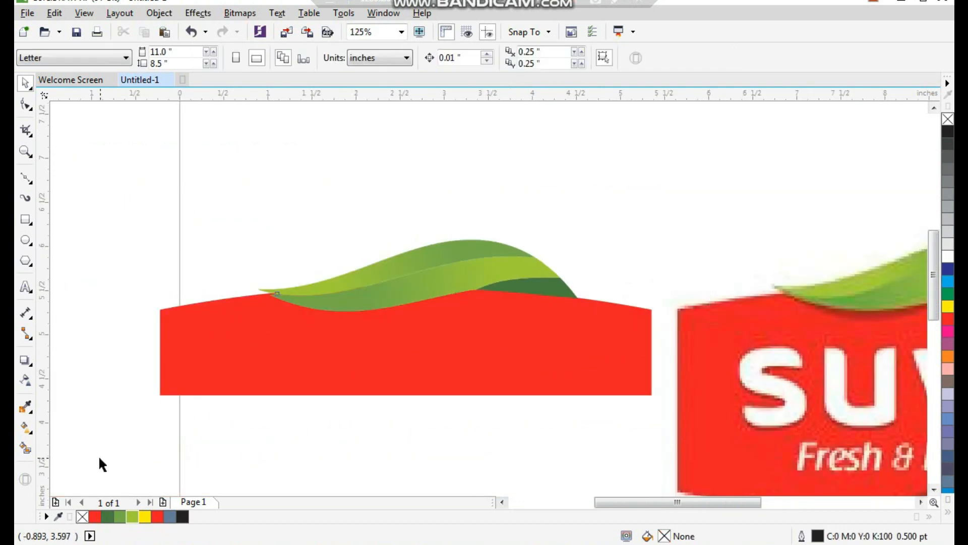
scroll(242, 254, "down", 1)
key("F2")
left_click_drag(152, 190, 600, 428)
left_click_drag(402, 180, 420, 336)
right_click(420, 336)
key("ctrl+z")
left_click_drag(549, 163, 521, 173)
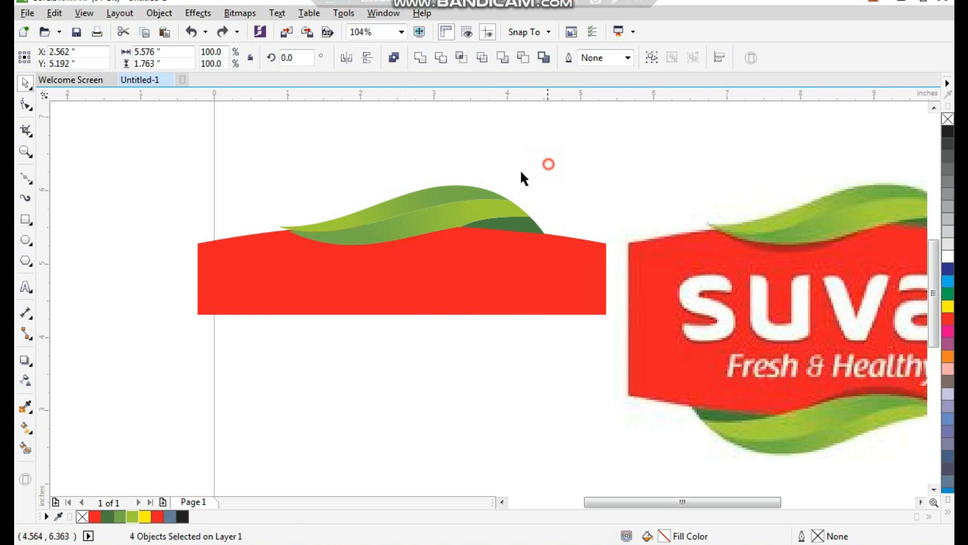
left_click(410, 227)
left_click_drag(454, 256, 473, 256)
key("ctrl+z")
scroll(367, 273, "down", 1)
key("F2")
left_click_drag(300, 193, 557, 340)
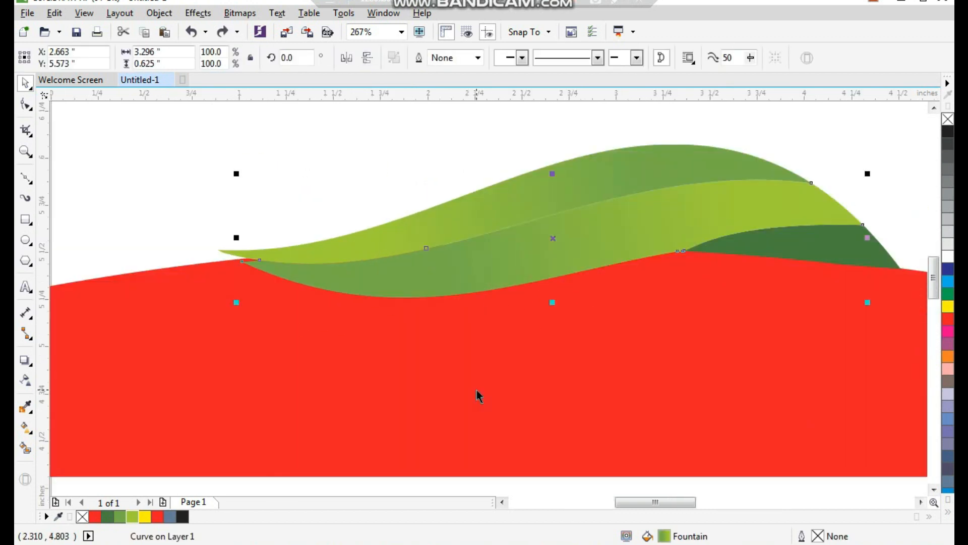
left_click(25, 177)
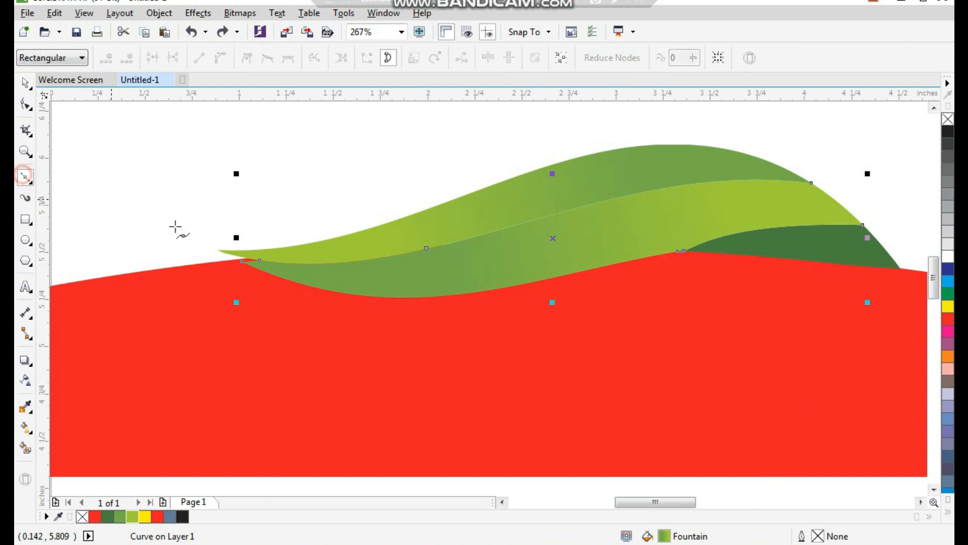
key("F7")
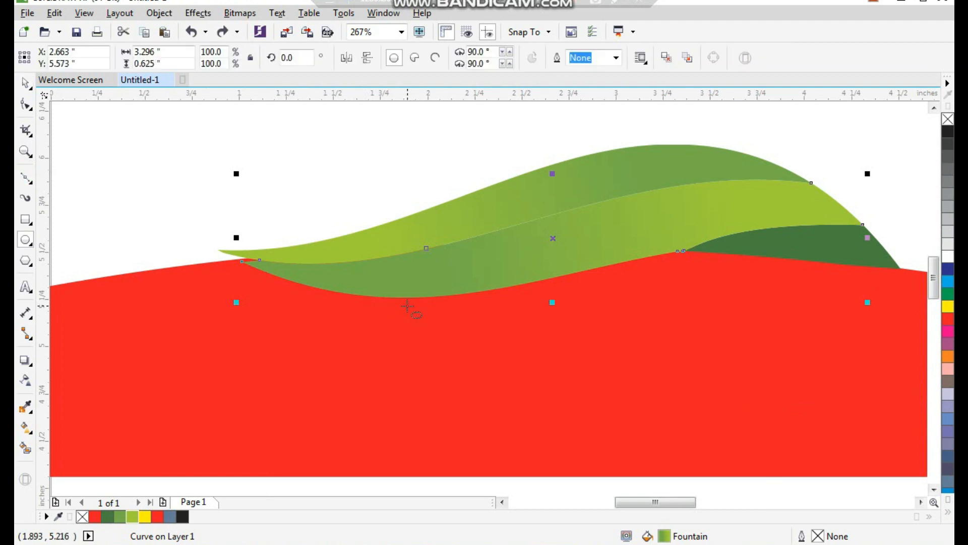
key("space")
left_click(350, 204)
- Add a black drop shadow to the leaf's middle band with opacity 50 and feathering 15
scroll(365, 254, "down", 2)
key("F2")
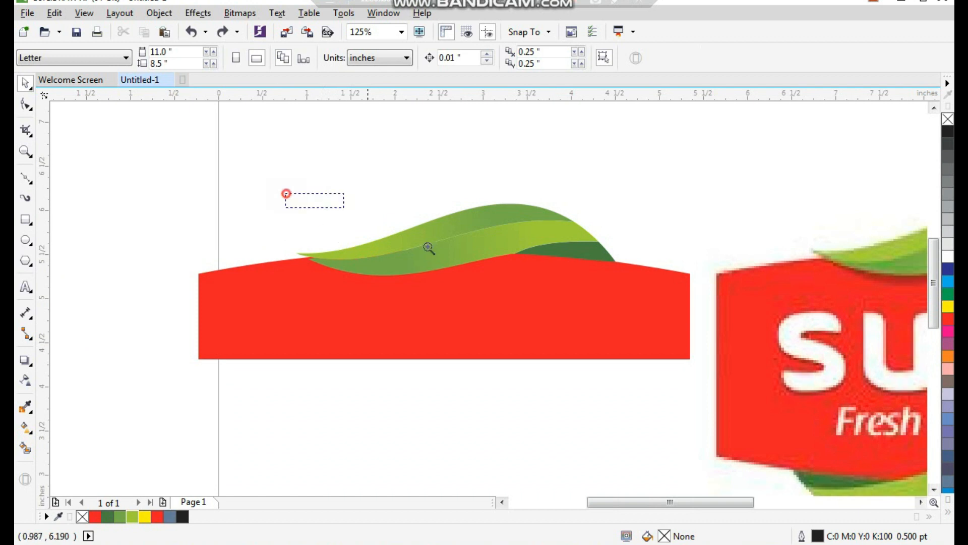
left_click(504, 295)
left_click(471, 224)
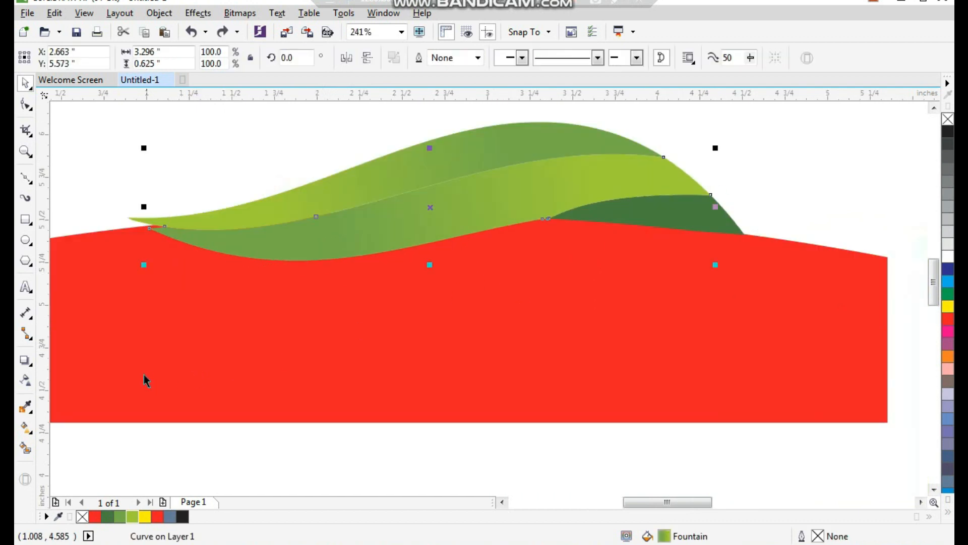
left_click(24, 360)
left_click_drag(431, 205, 435, 217)
key("space")
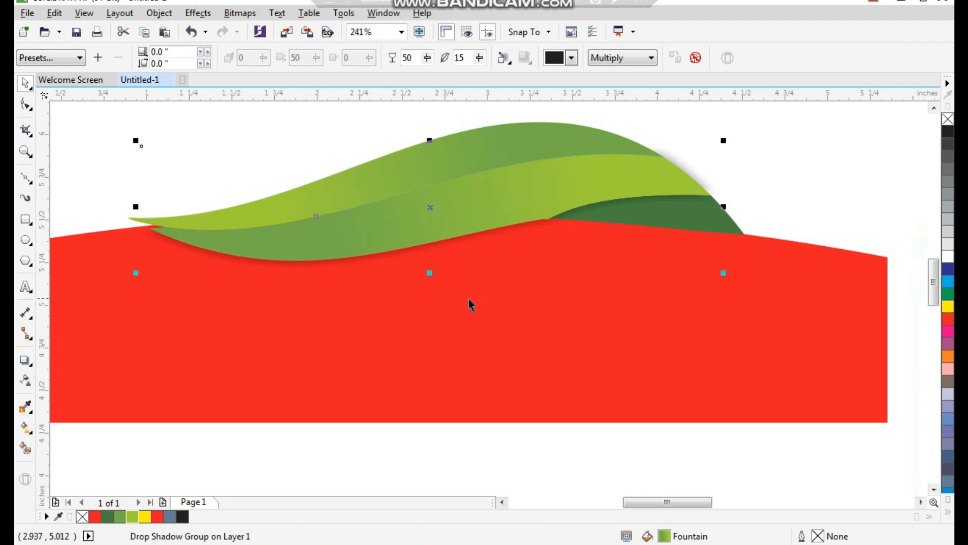
- Break the middle band's drop shadow group apart so the shadow is a separate object
left_click(159, 14)
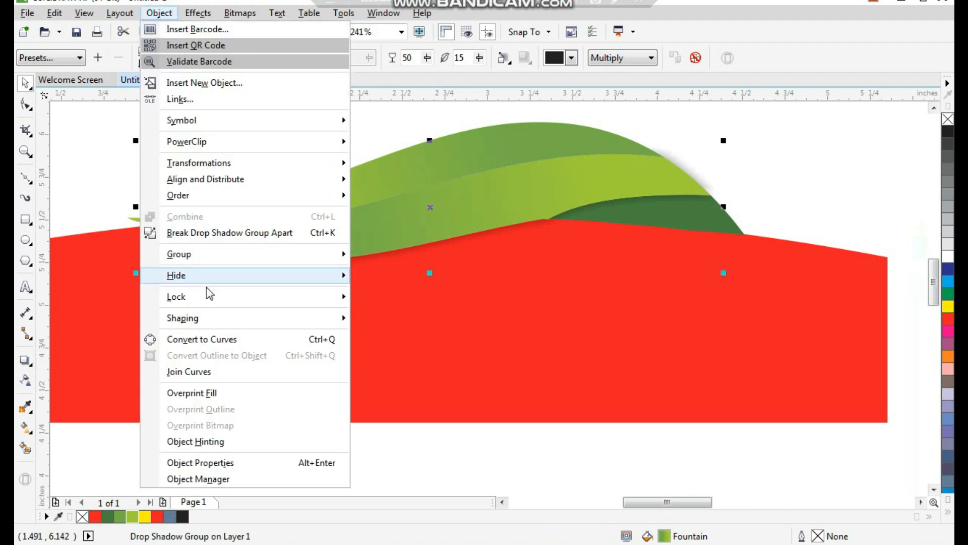
left_click(225, 231)
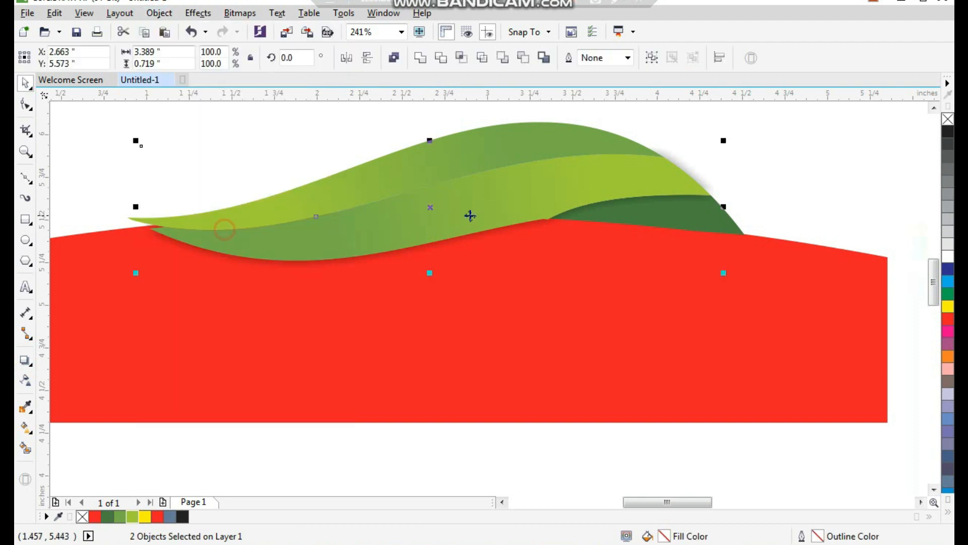
left_click(715, 152)
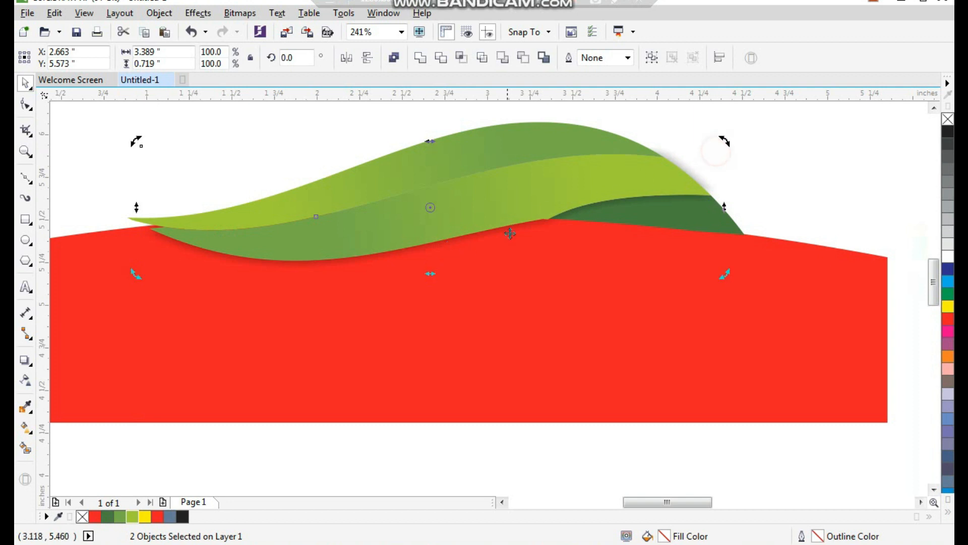
left_click(829, 188)
left_click(544, 249)
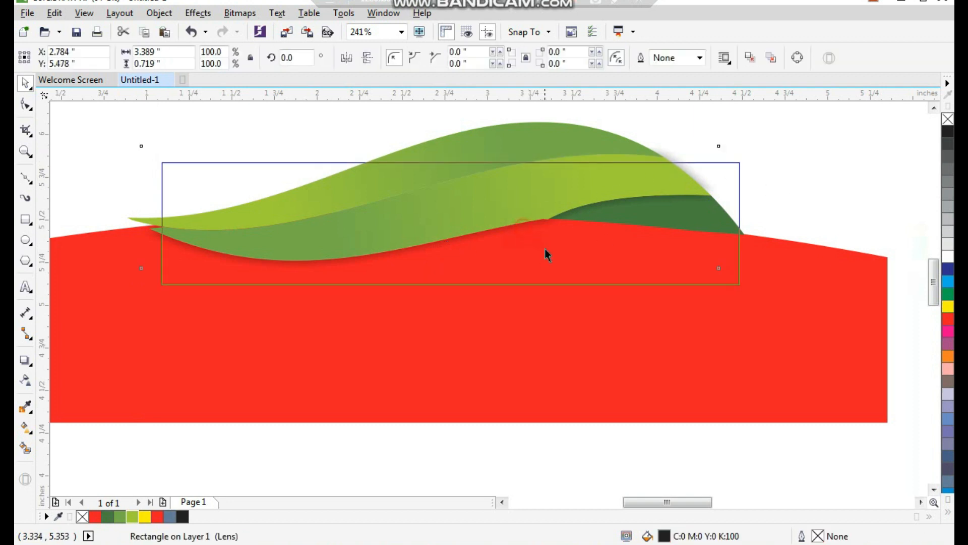
left_click(532, 315)
left_click(779, 162)
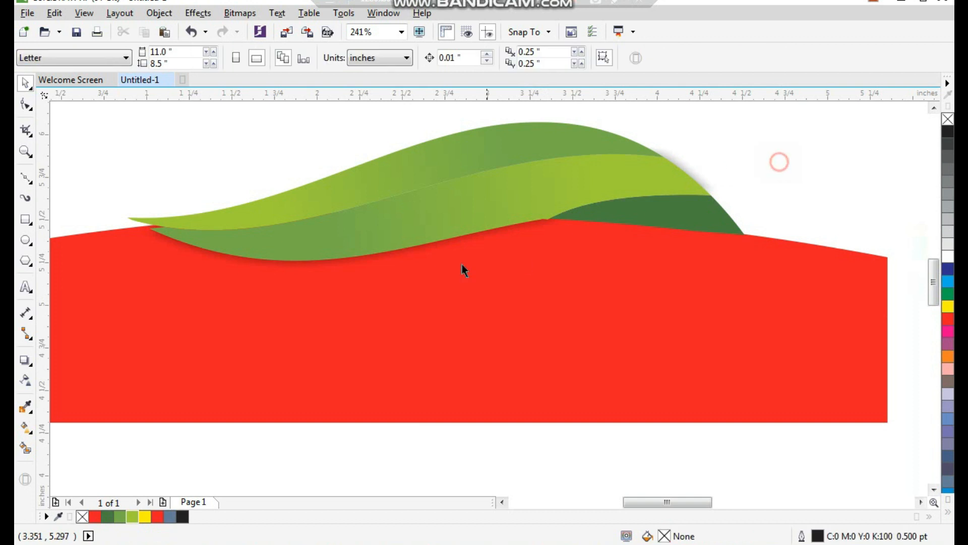
- Mirror a copy of the badge, leaf and shadow downward to form the lower half, and flip that copy horizontally
scroll(462, 264, "down", 2)
left_click_drag(109, 159, 713, 389)
left_click_drag(429, 183, 431, 401)
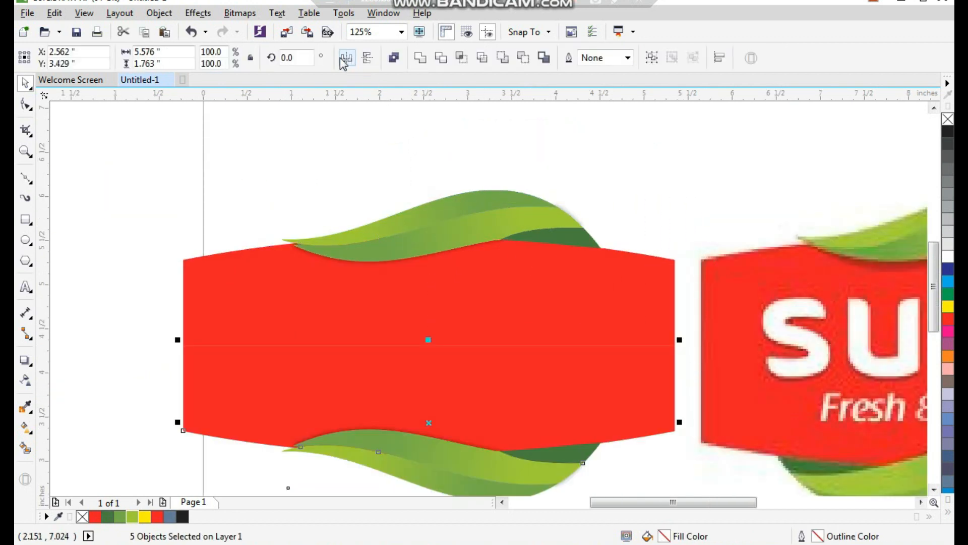
left_click(346, 57)
scroll(377, 330, "down", 2)
key("F2")
left_click_drag(301, 240, 650, 445)
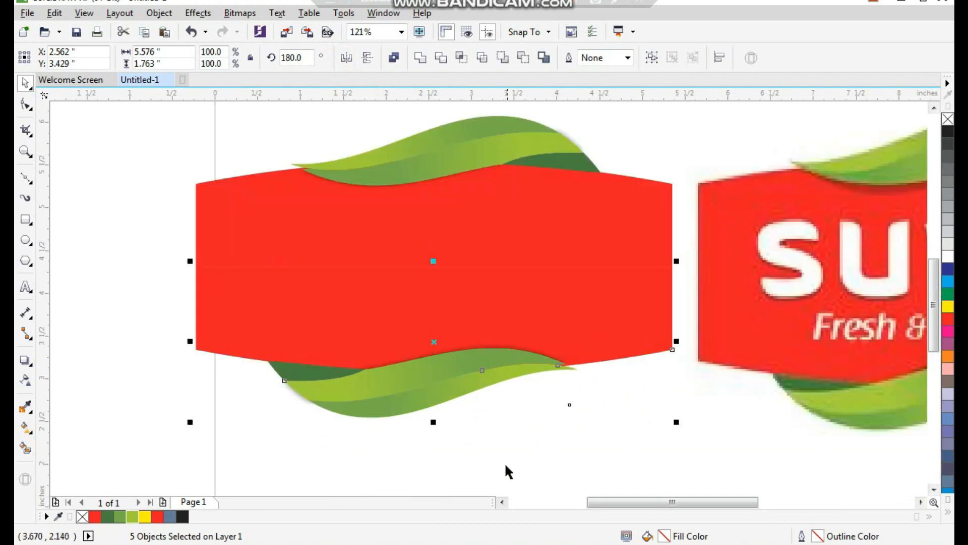
- Weld the upper and lower red badge halves into one shape
left_click(506, 465)
mouse_move(410, 307)
left_mouse_down()
mouse_move(444, 297)
mouse_move(412, 307)
left_mouse_up()
left_click(465, 227, "shift")
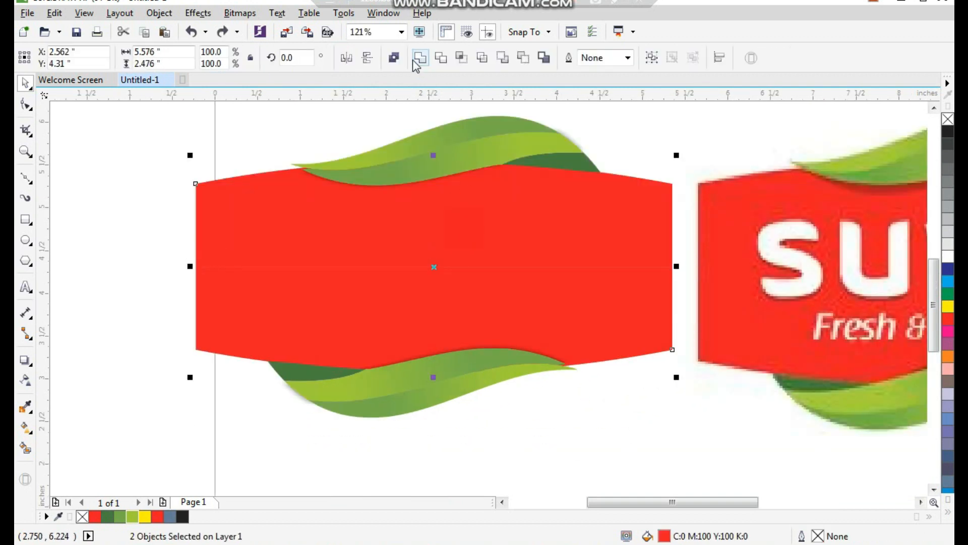
left_click(421, 58)
left_click(151, 179)
- Add the text "suvai" below the badge and set its font to Arlon SemiBold DEMO
key("F3")
key("F2")
left_click_drag(199, 143, 796, 437)
key("F8")
left_click(414, 445)
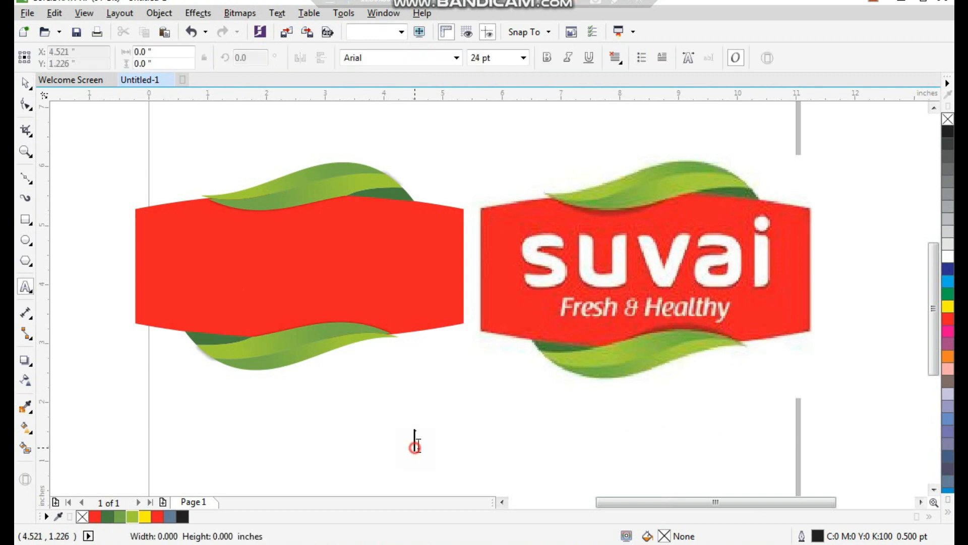
type("suva")
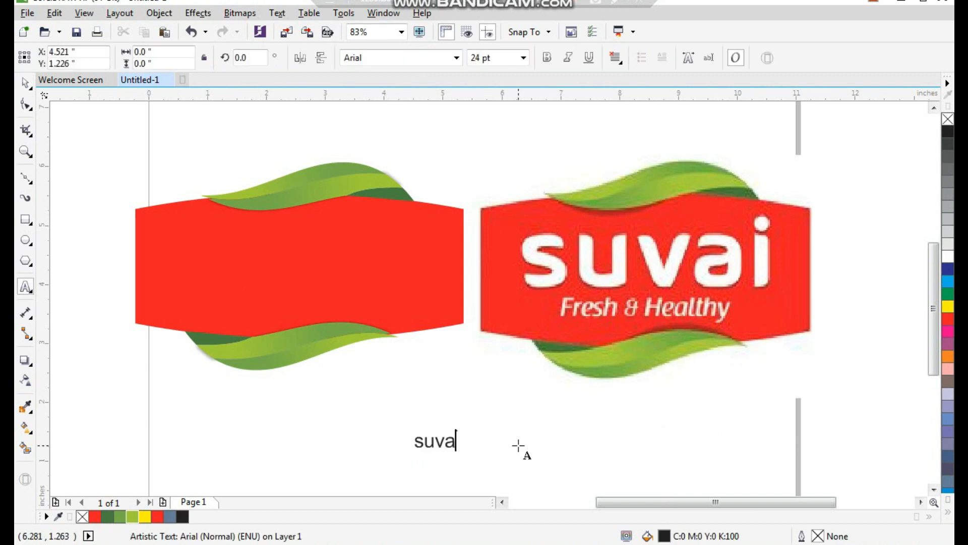
key("ctrl+space")
left_click(457, 58)
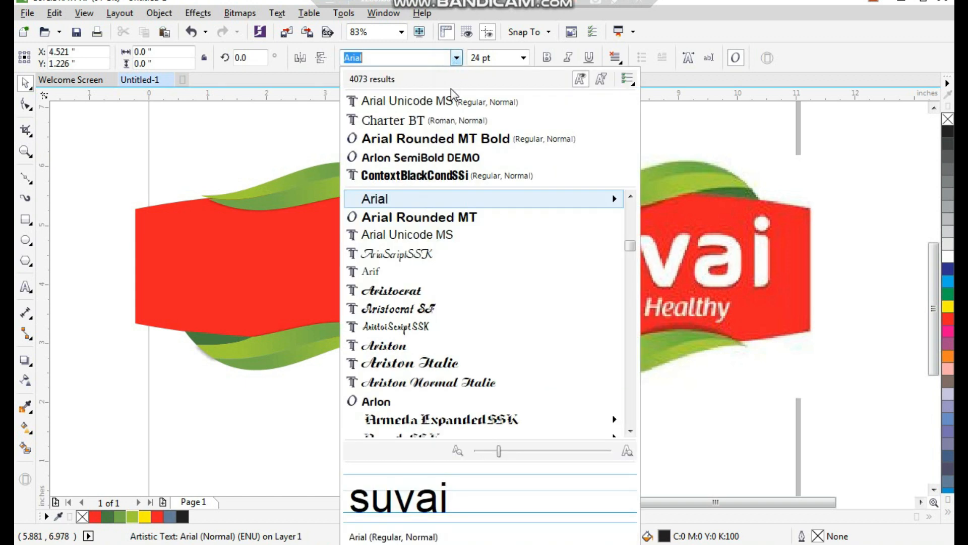
left_click(443, 157)
- Enlarge the "suvai" text to about 122 pt and centre it horizontally on the red badge
left_click_drag(460, 448, 756, 272)
left_click(400, 259, "shift")
key("c")
left_click(438, 415)
left_click(417, 263)
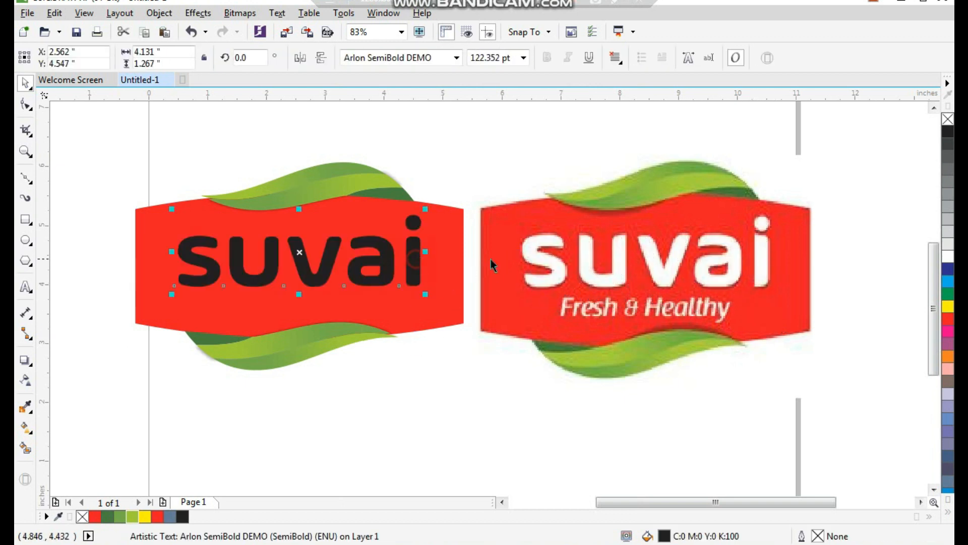
- Fill the "suvai" text with white and convert it to curves
left_click(948, 257)
left_click(376, 467)
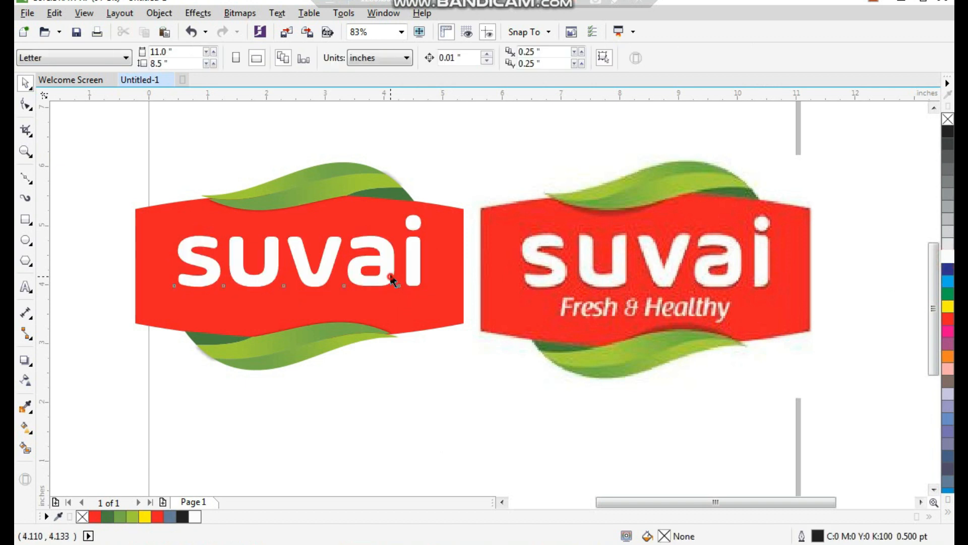
left_click_drag(386, 270, 409, 372)
key("ctrl+q")
left_click(447, 411)
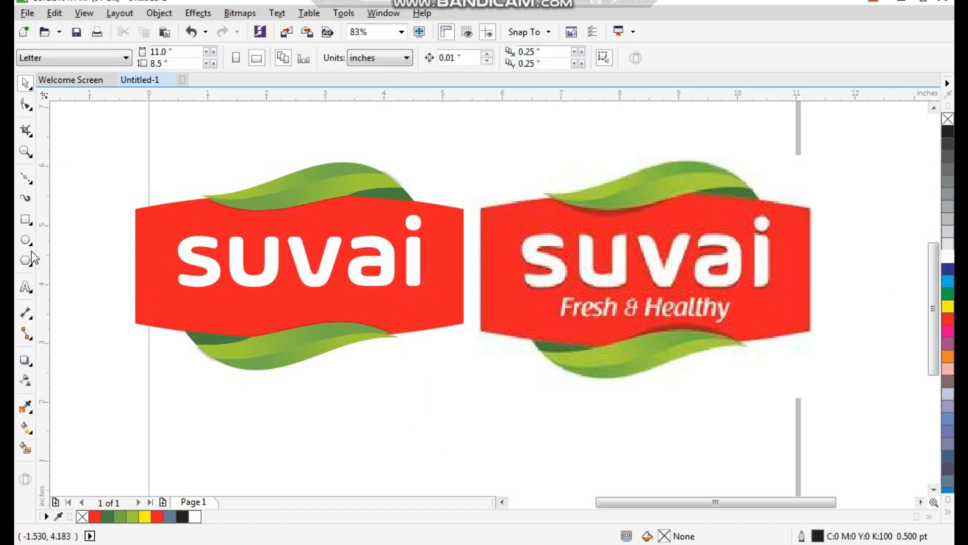
- Add the tagline "Fresh & Healthy" below the logo in bold italic Arial
left_click(26, 286)
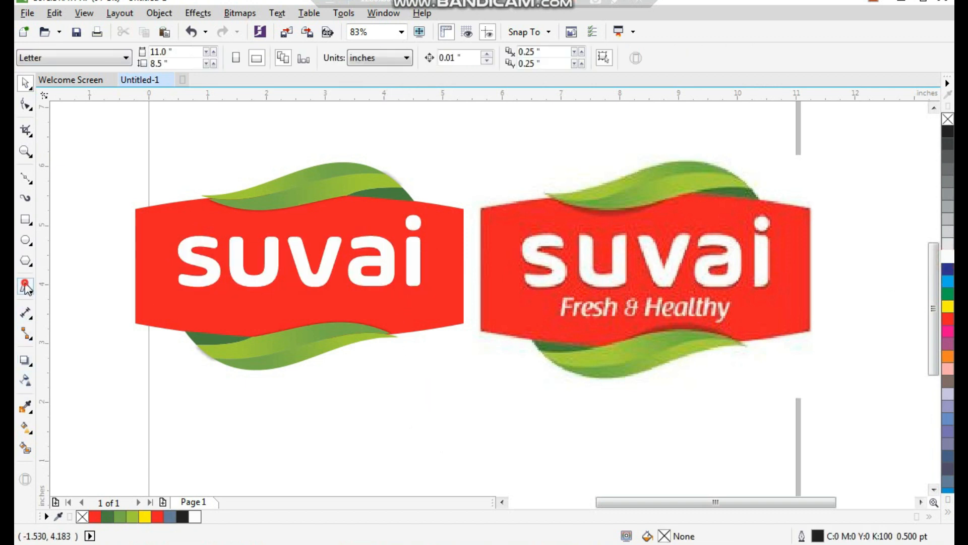
left_click(323, 422)
type("Fresh &")
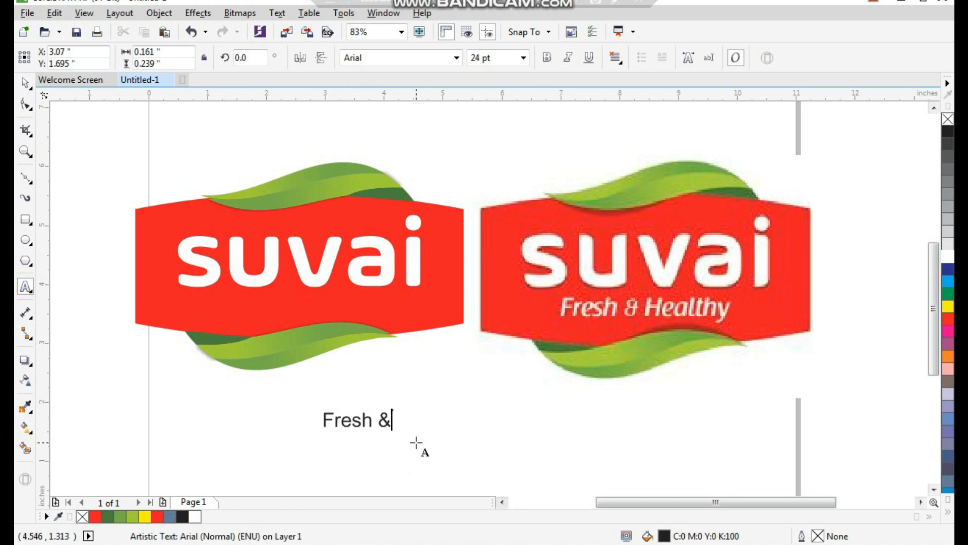
type(" Health")
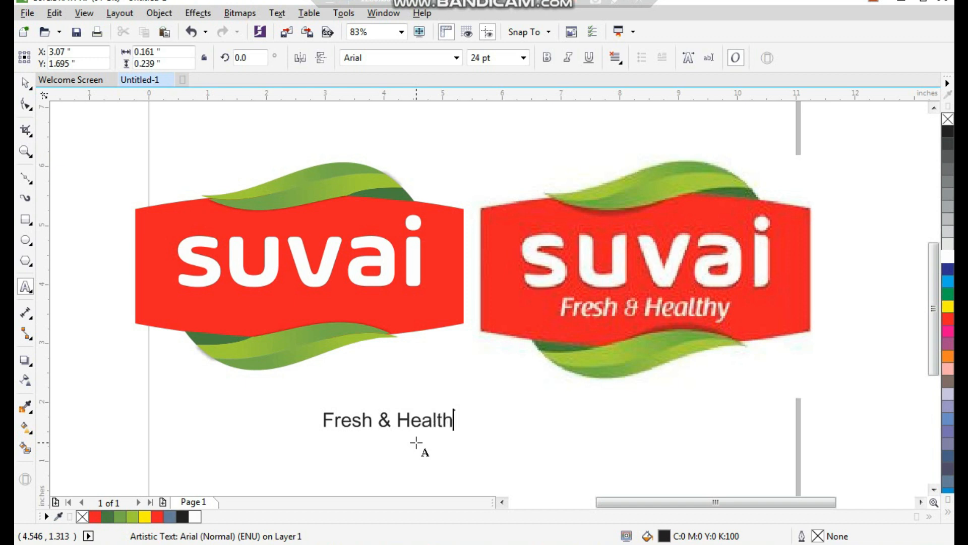
type("y")
key("ctrl+space")
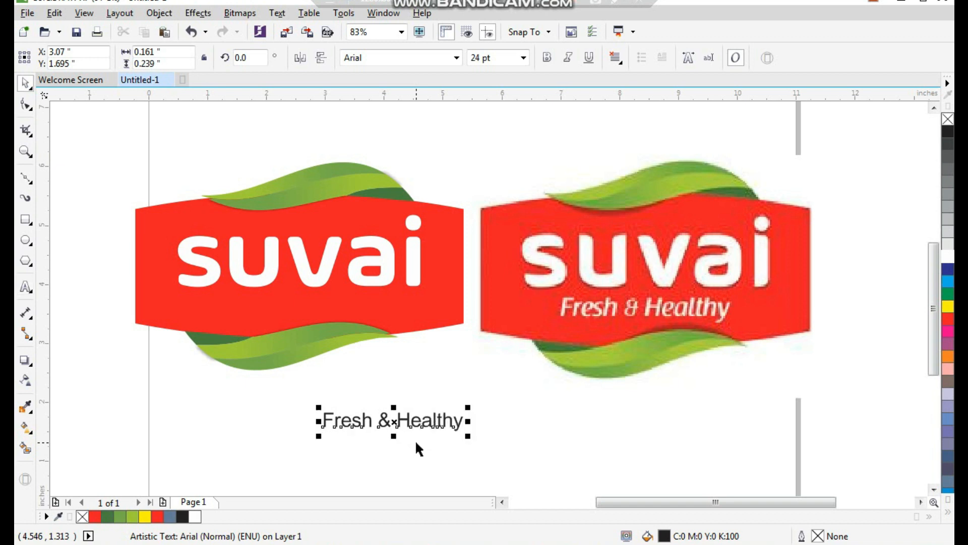
left_click(547, 58)
left_click(568, 57)
- Place the tagline on the badge beneath "suvai" and fill it with white
mouse_move(465, 433)
left_mouse_down()
mouse_move(383, 346)
mouse_move(376, 317)
left_mouse_up()
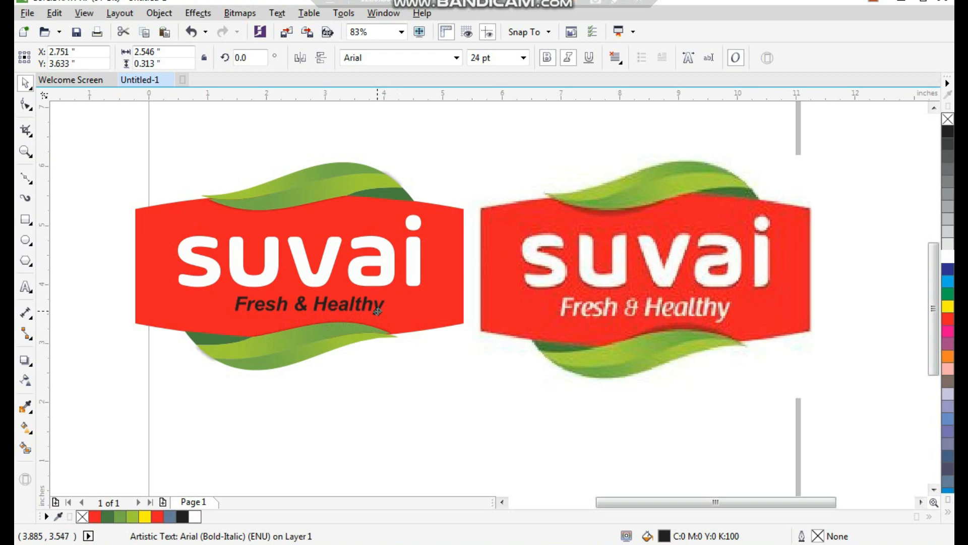
left_click(947, 256)
left_click(437, 298, "shift")
left_click(437, 380)
- Nudge the "suvai" lettering slightly upward within the badge
key("F2")
left_click_drag(511, 165, 219, 396)
left_click(475, 295)
key("Up")
key("Up")
key("Up")
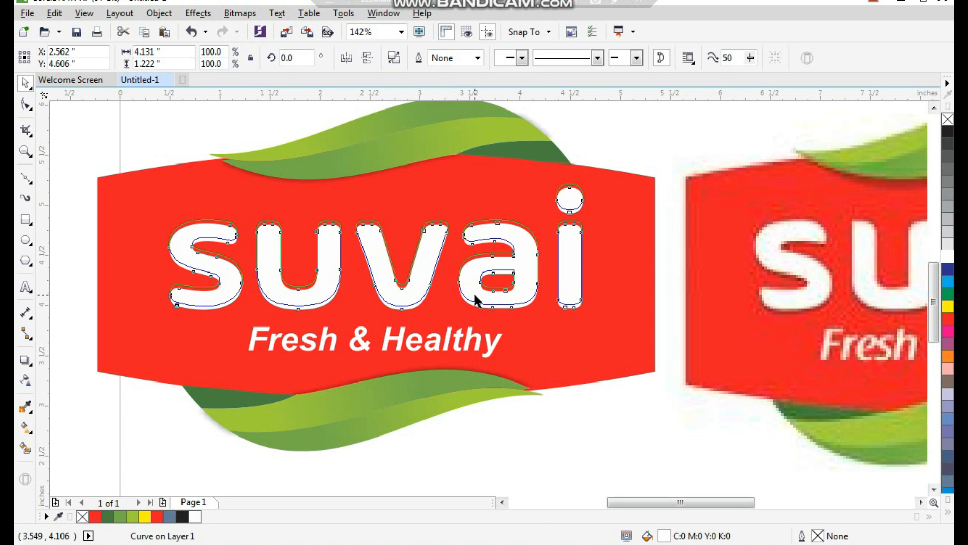
left_click(469, 346)
left_click(538, 463)
scroll(258, 203, "down", 2)
key("F2")
left_click_drag(147, 98, 656, 350)
key("ctrl+z")
key("F2")
left_click_drag(814, 126, 173, 359)
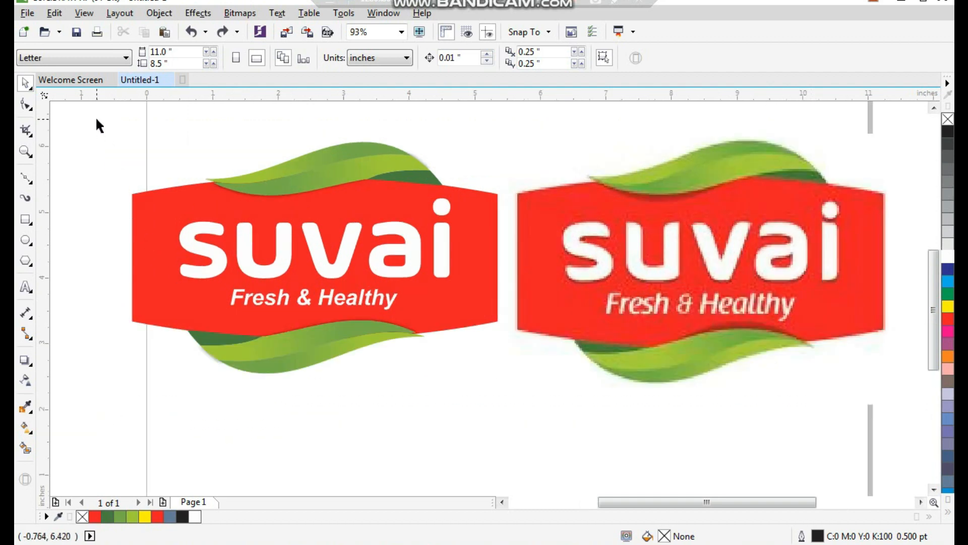
- Scale the vector logo and the reference bitmap down together so both fit within the page width
scroll(166, 176, "down", 2)
left_click_drag(121, 126, 524, 275)
left_click(620, 259)
left_click_drag(549, 145, 187, 283)
left_click_drag(123, 123, 875, 471)
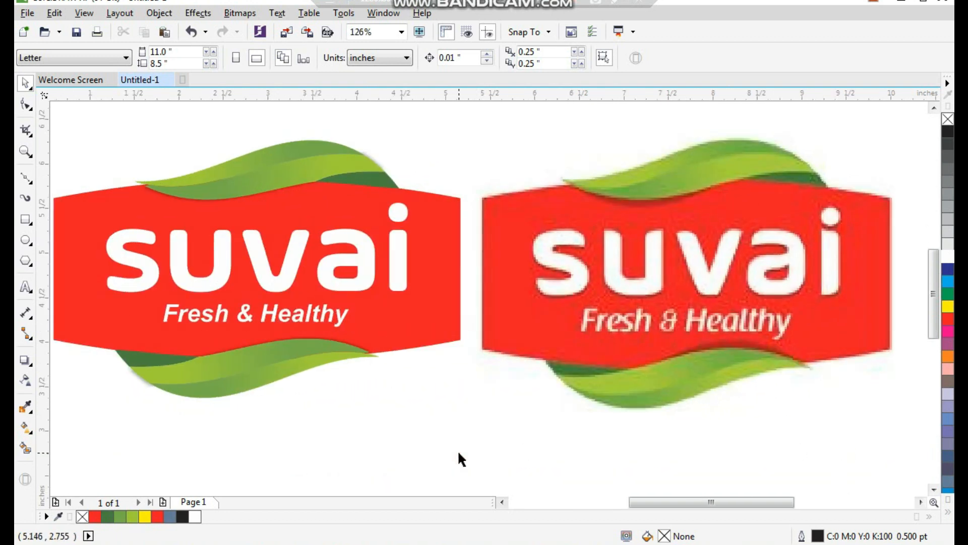